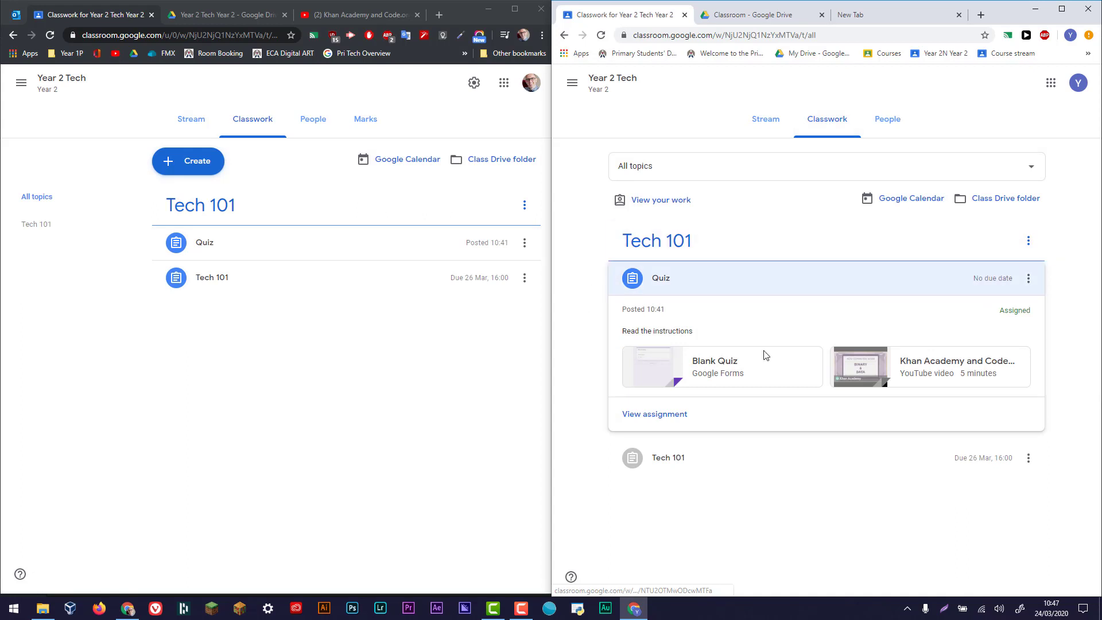
Step: Create a question for the class titled "What is Binary?" with the instructions "Read the instructions"
click(207, 176)
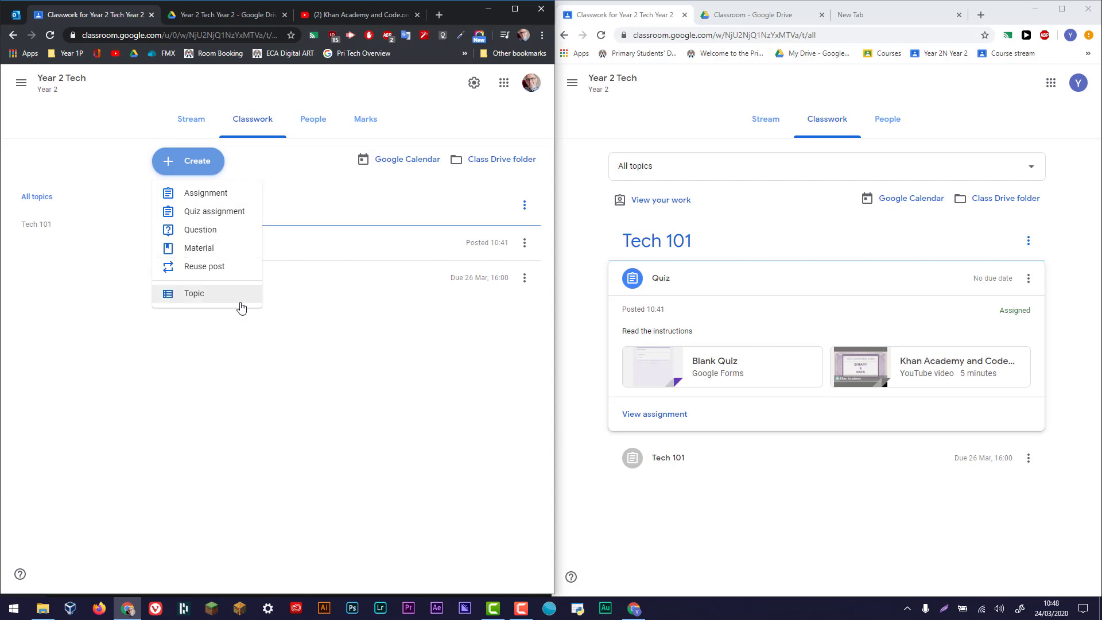
click(201, 238)
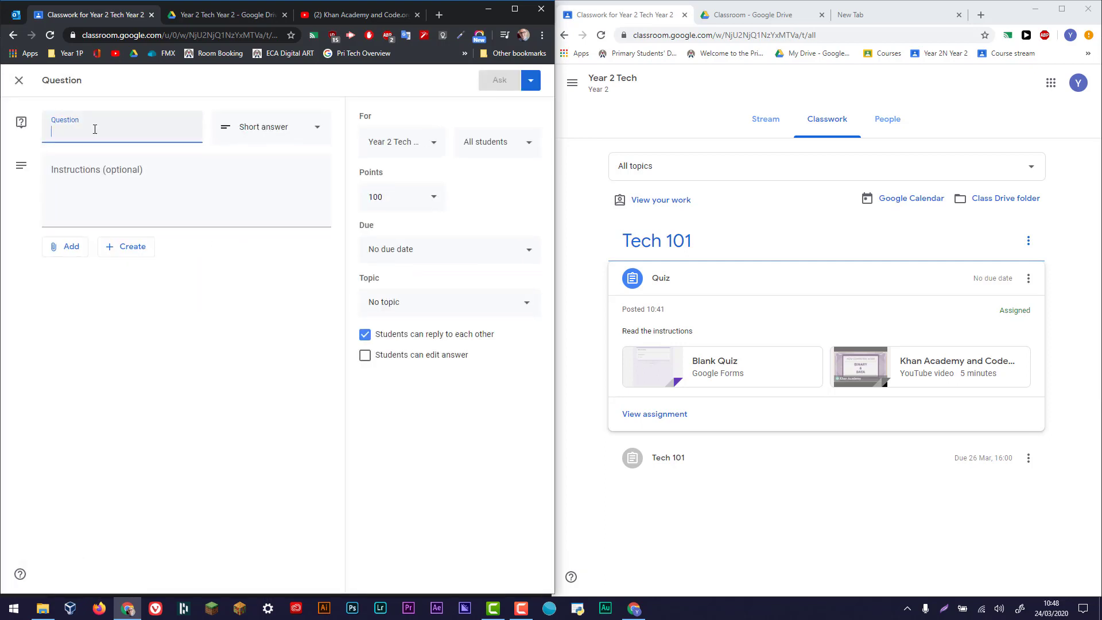
text(What)
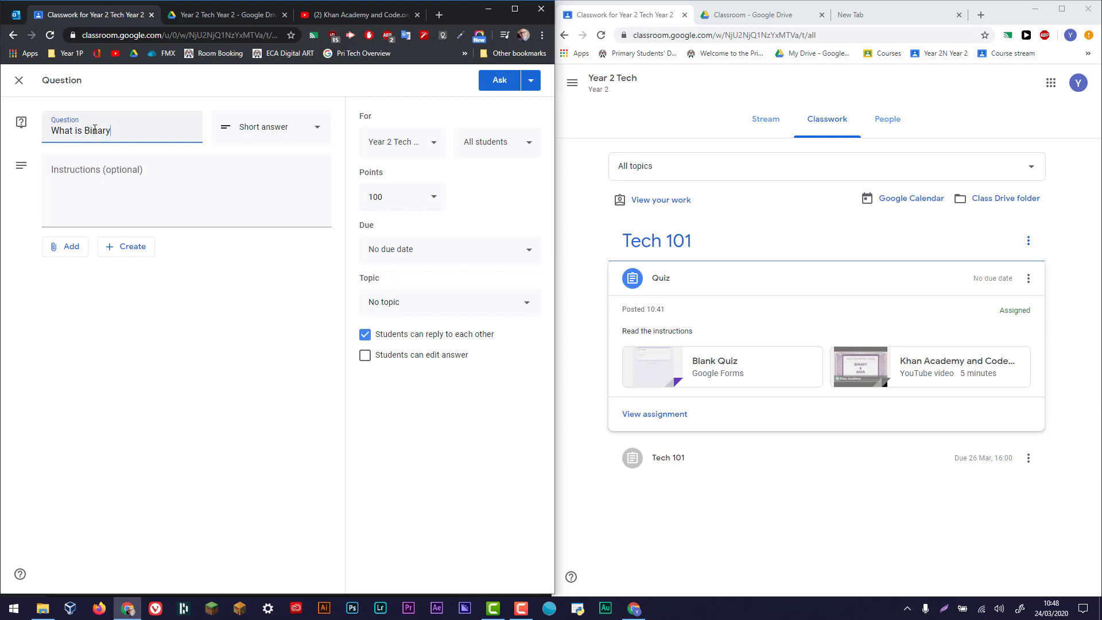
text(is Binary?)
click(187, 171)
text(Read the instructions)
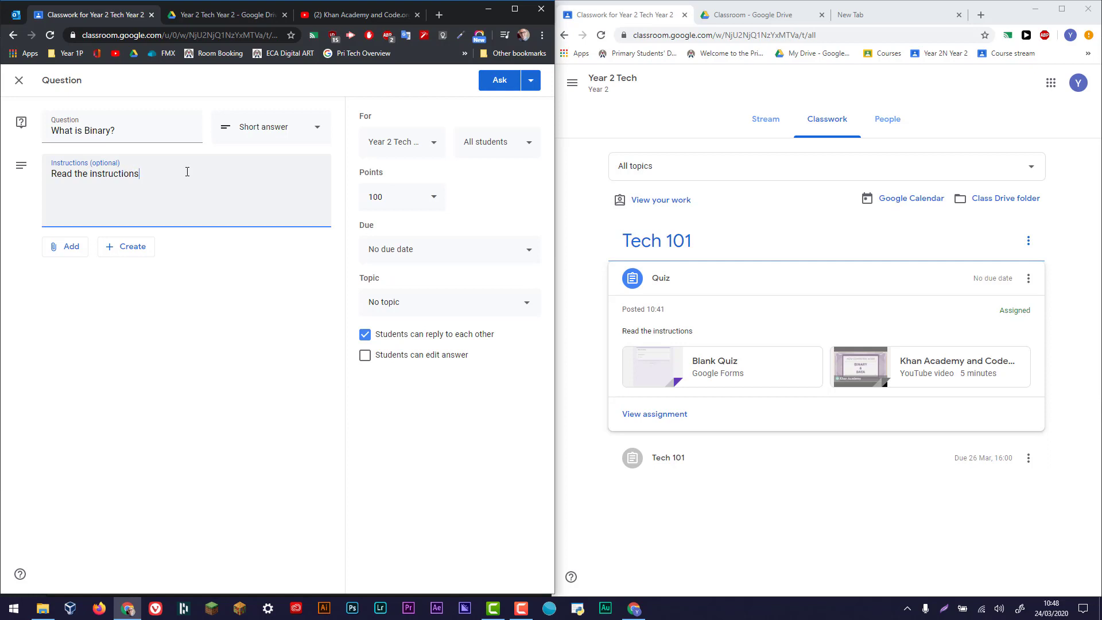
Step: Search YouTube for "khan academy data" and attach the "Two-way relative frequency tables" video to the question
click(64, 251)
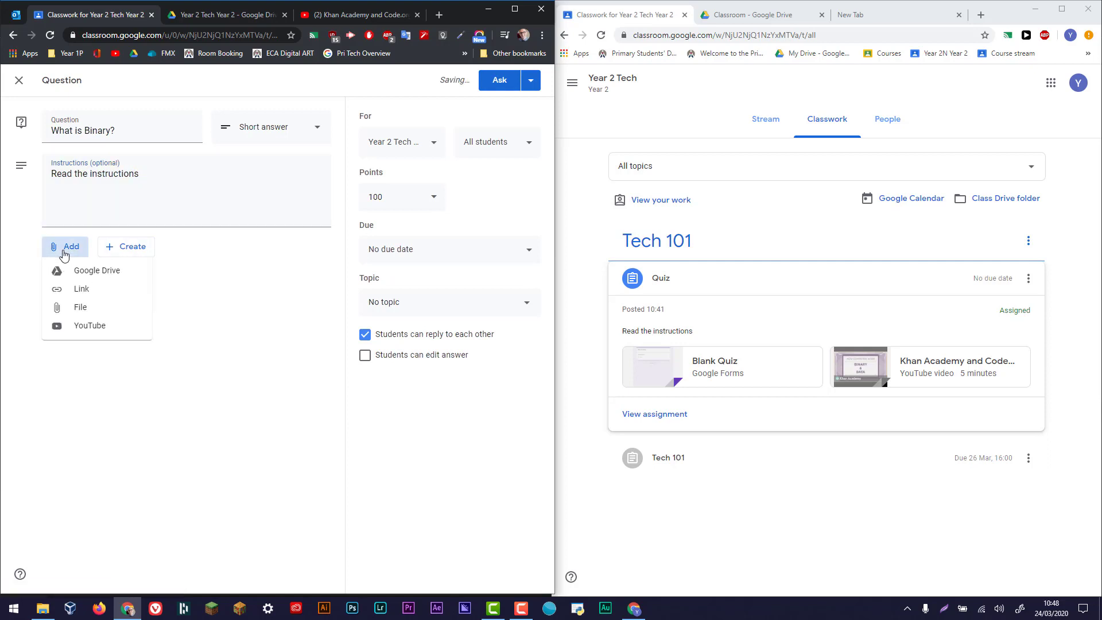
click(107, 326)
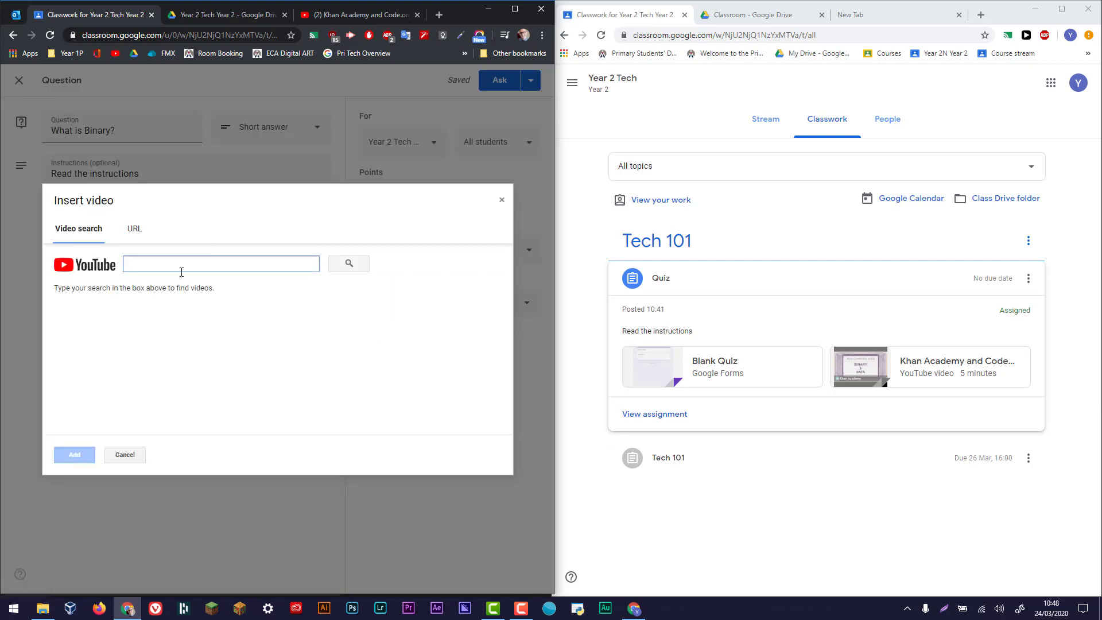
text(kah)
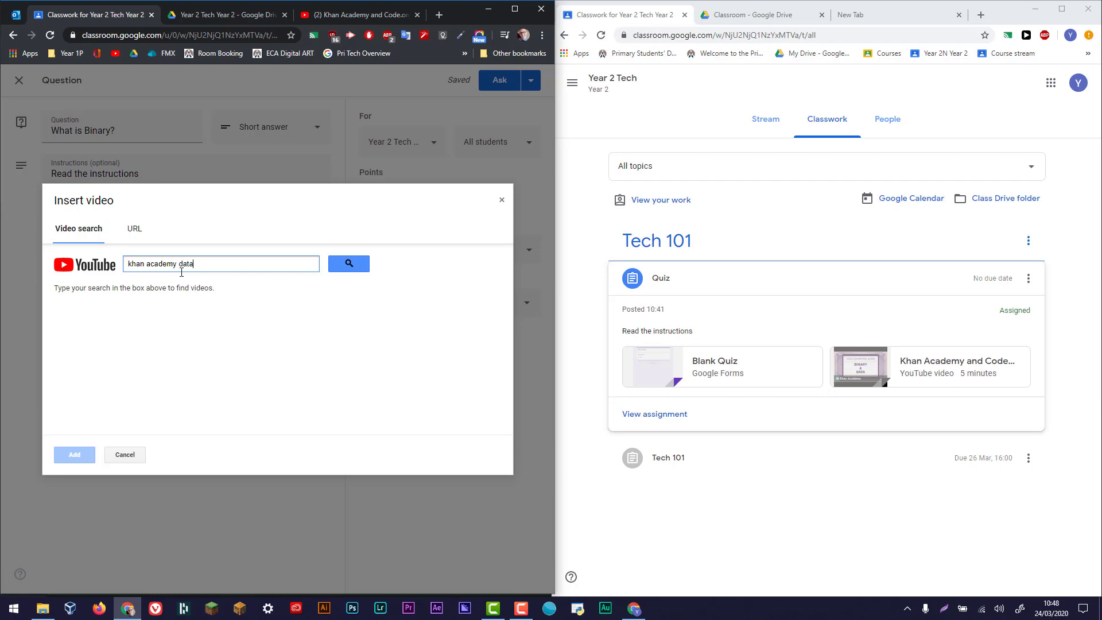
key(Return)
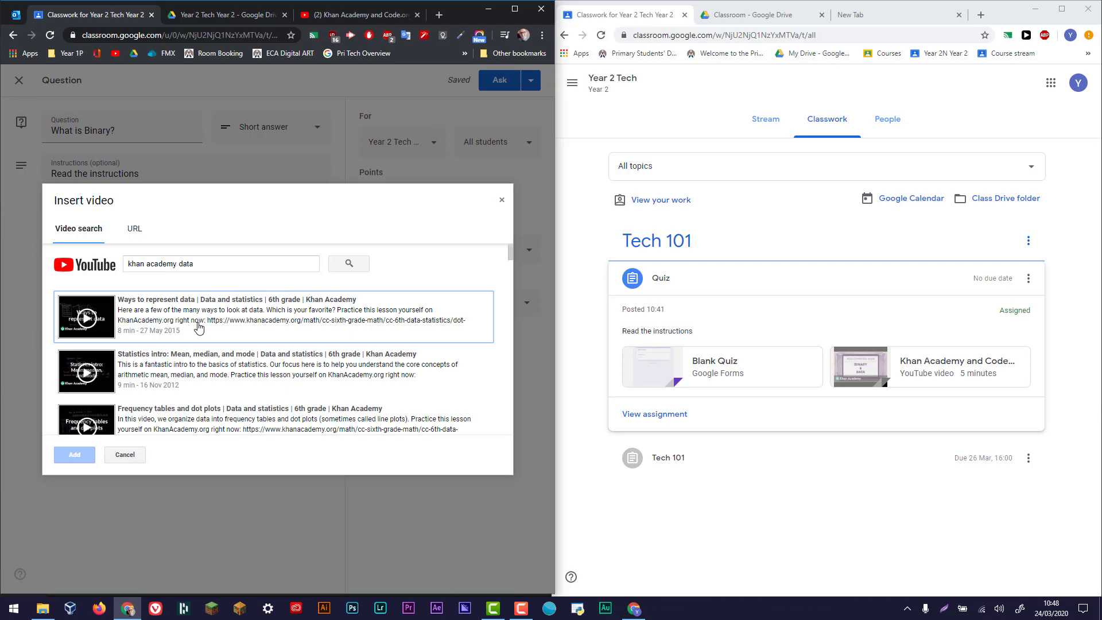
scroll(194, 383, down, 3)
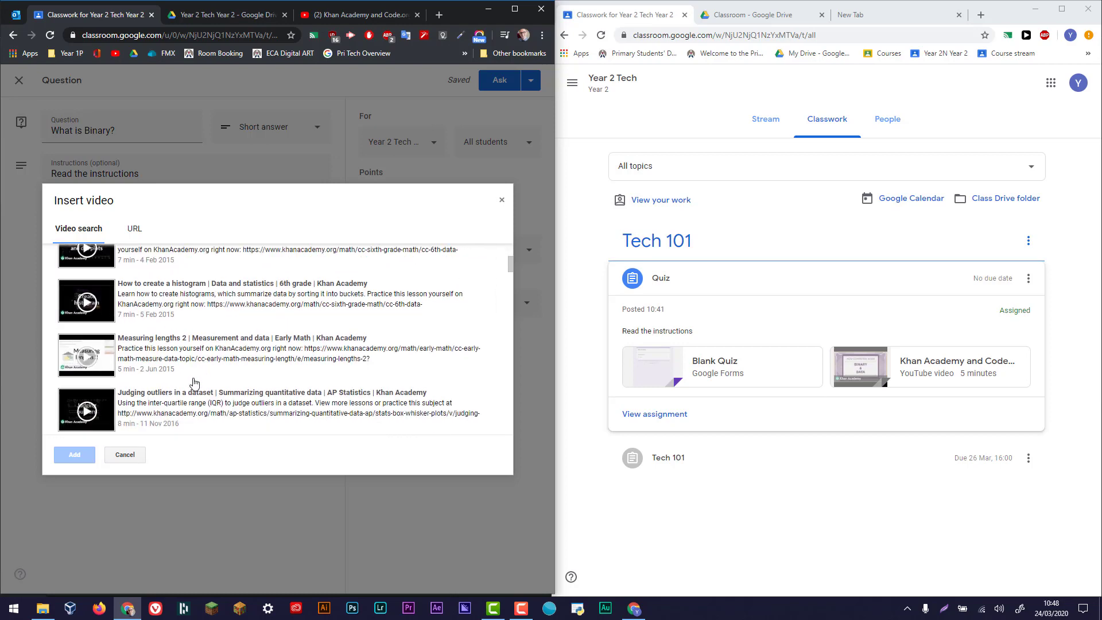
scroll(194, 382, down, 5)
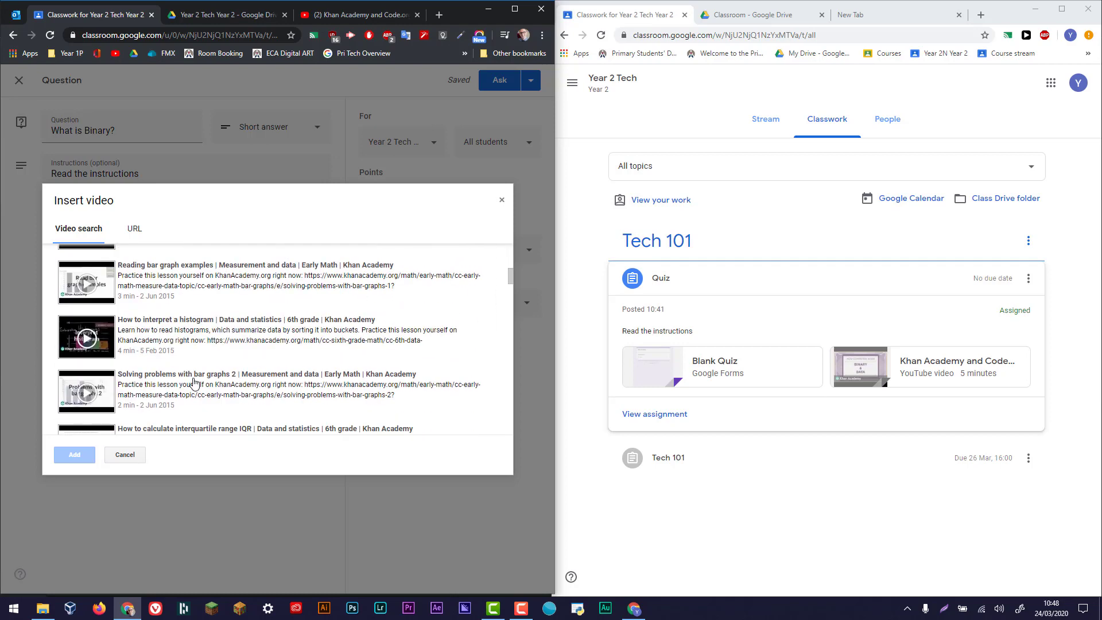
scroll(194, 383, down, 2)
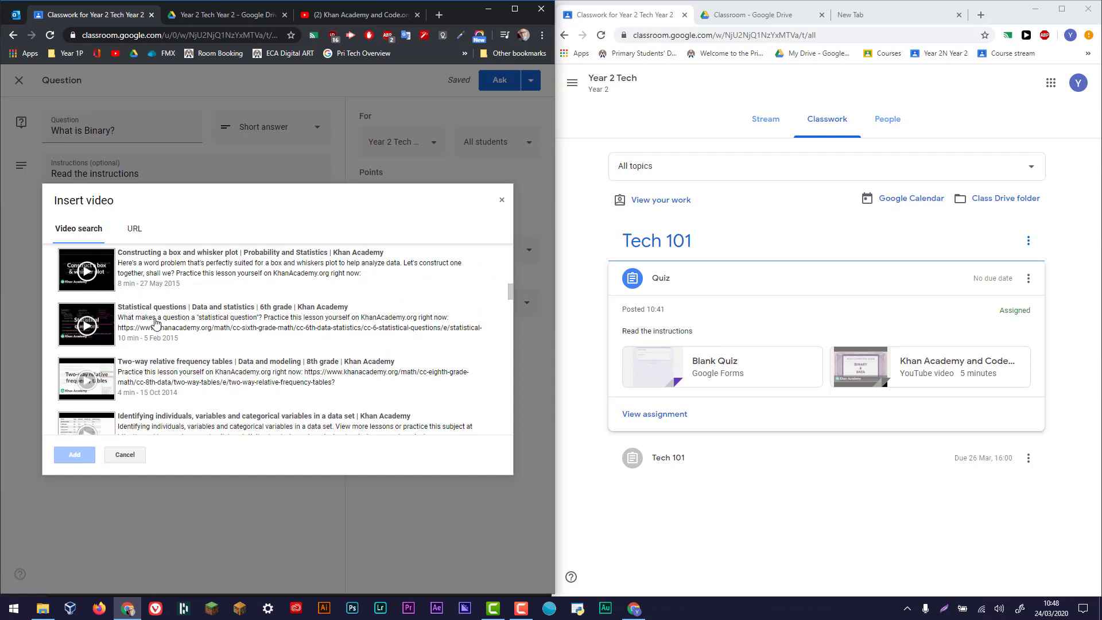
click(138, 368)
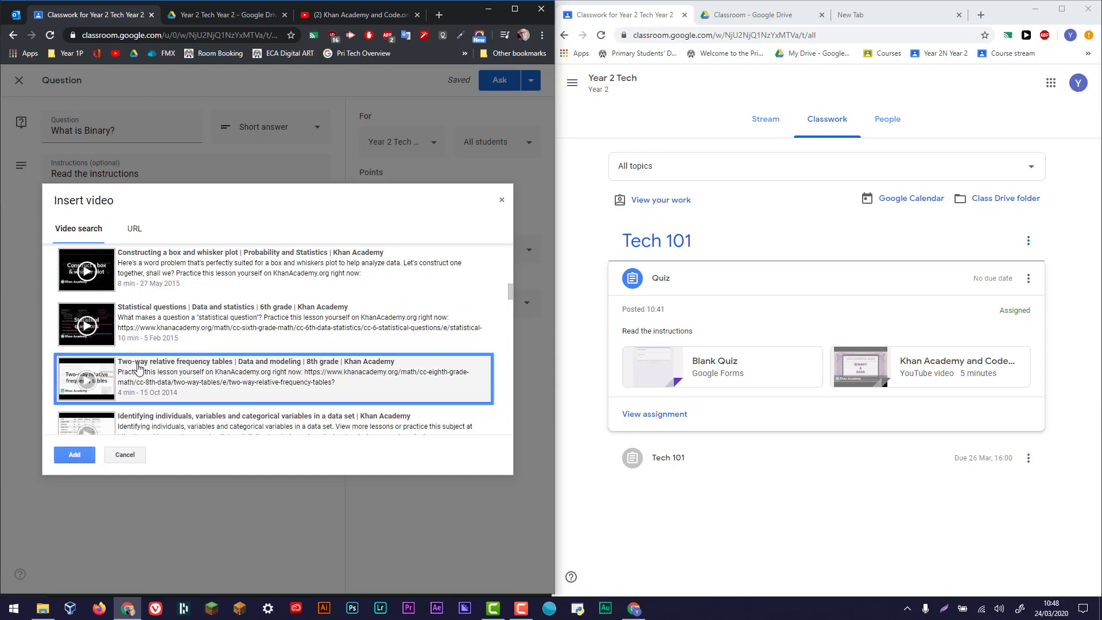
click(74, 454)
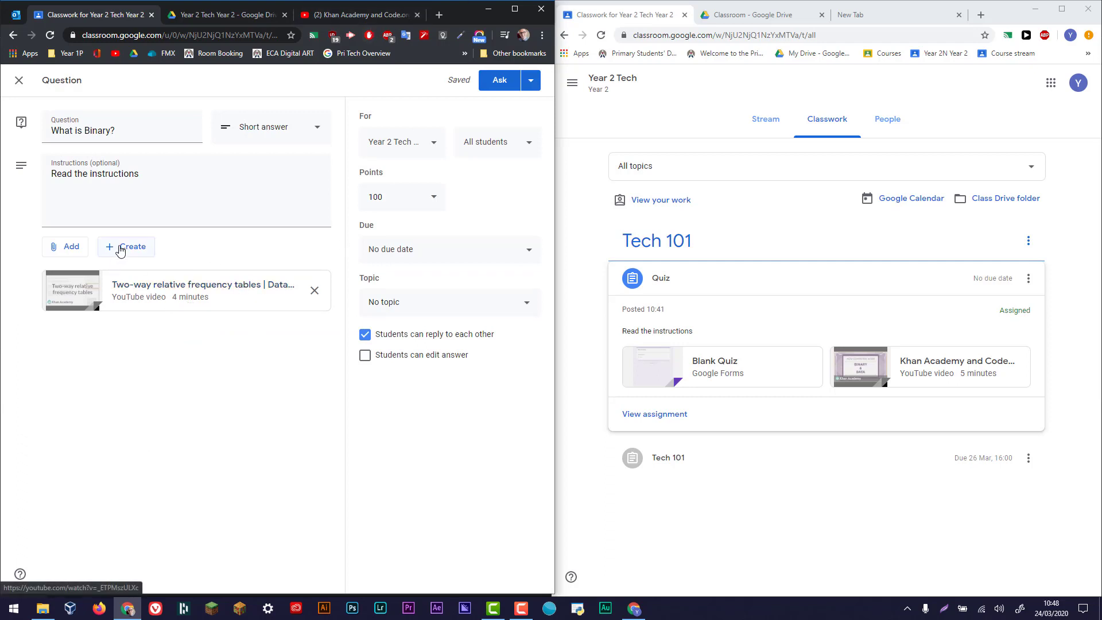
click(79, 253)
click(121, 355)
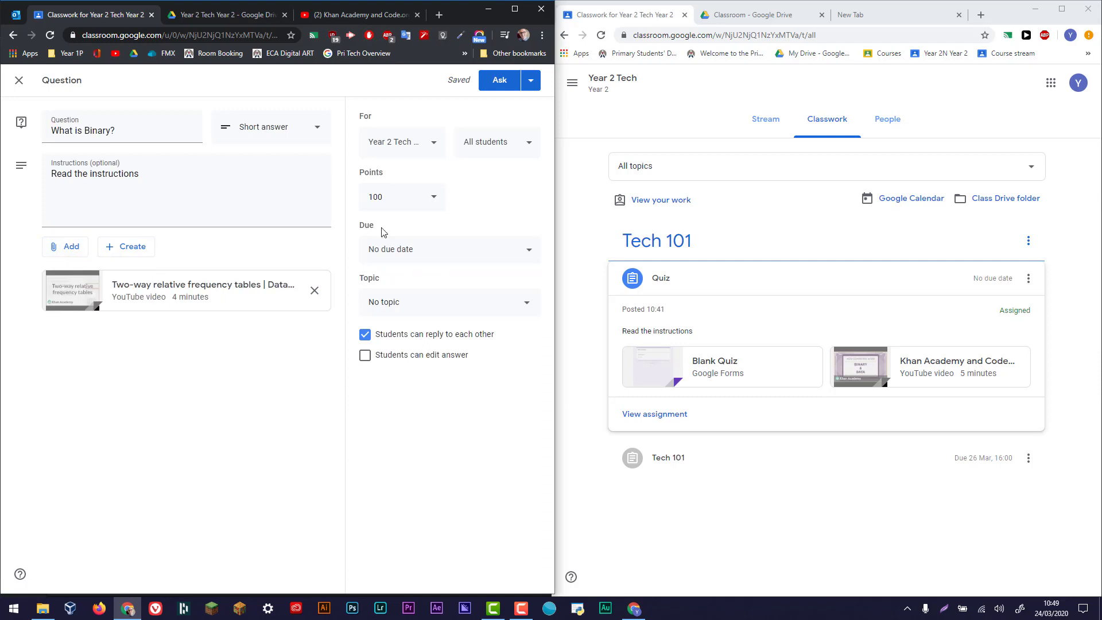
click(426, 149)
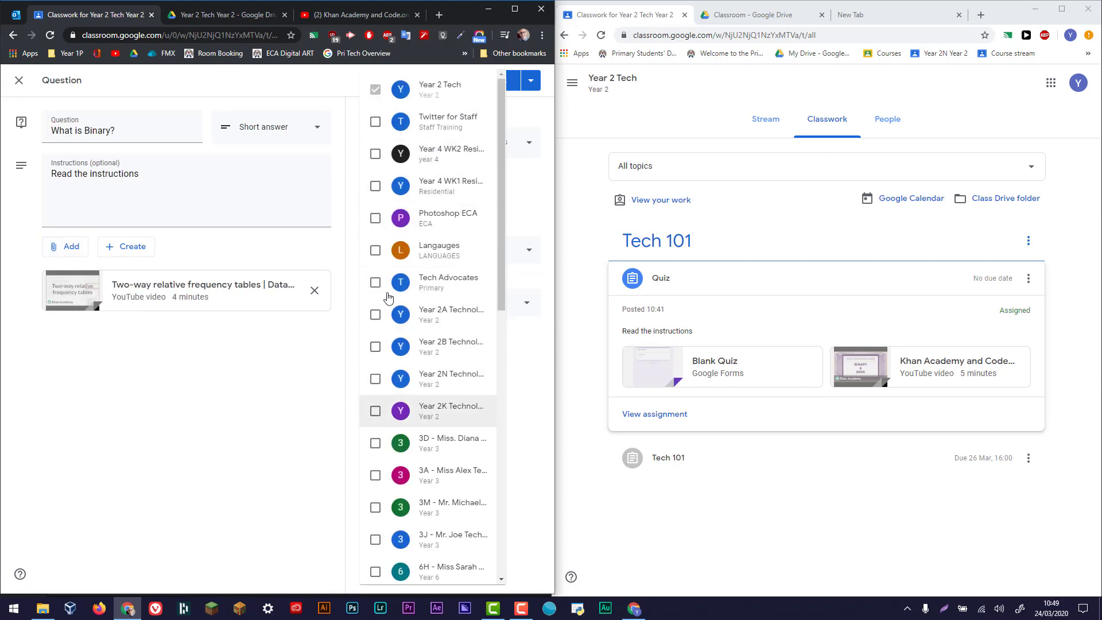
click(310, 432)
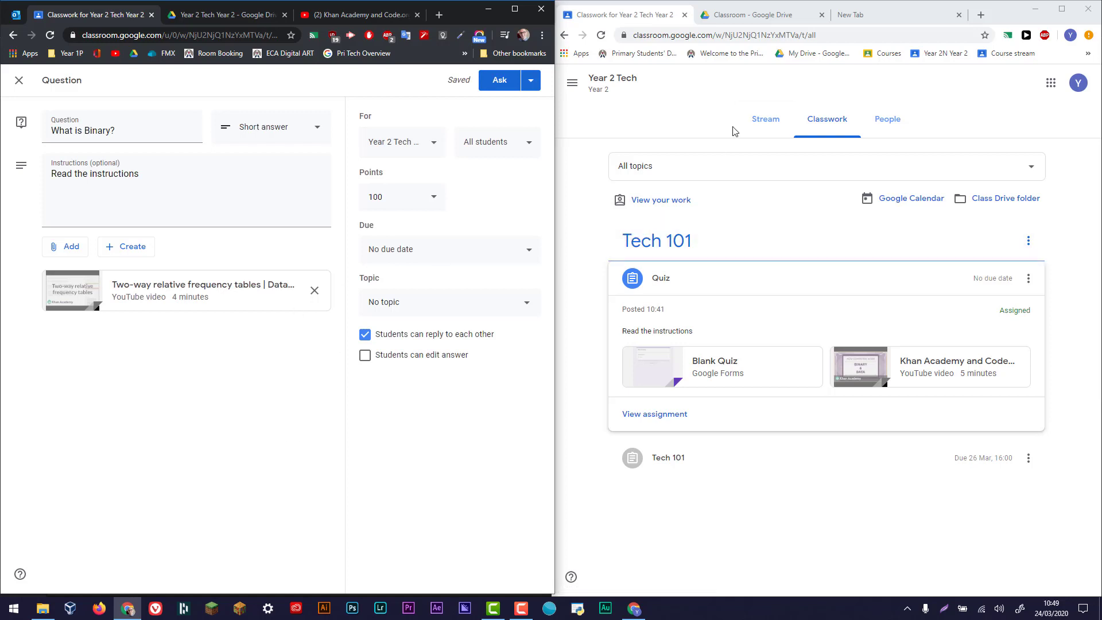
Step: Show the class Stream in the student's browser window and view the posting options of the teacher's question
click(773, 125)
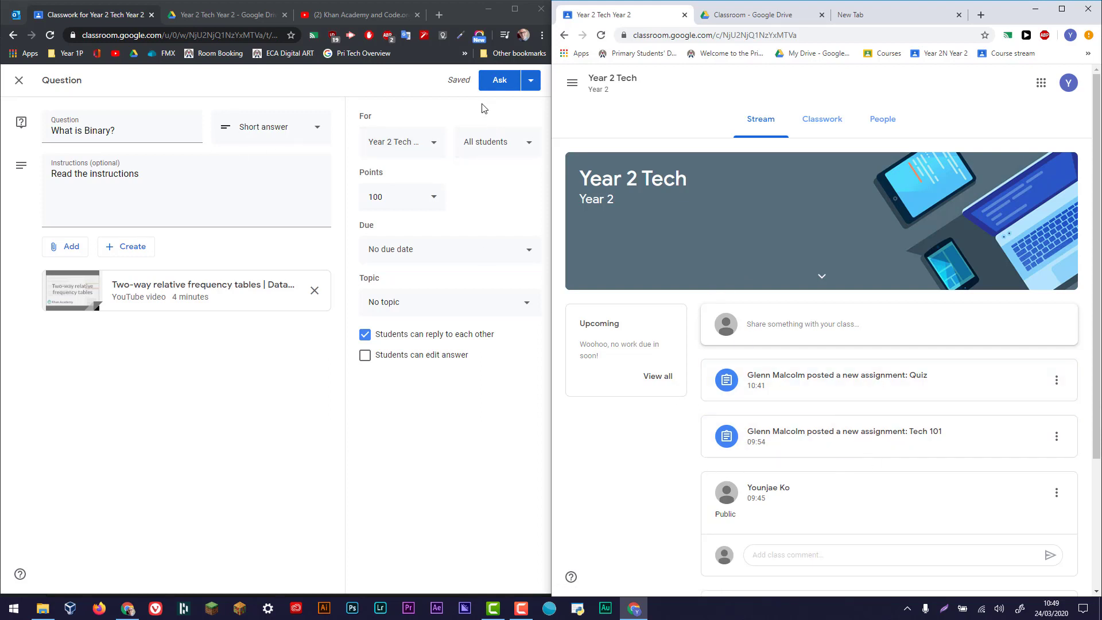
click(529, 82)
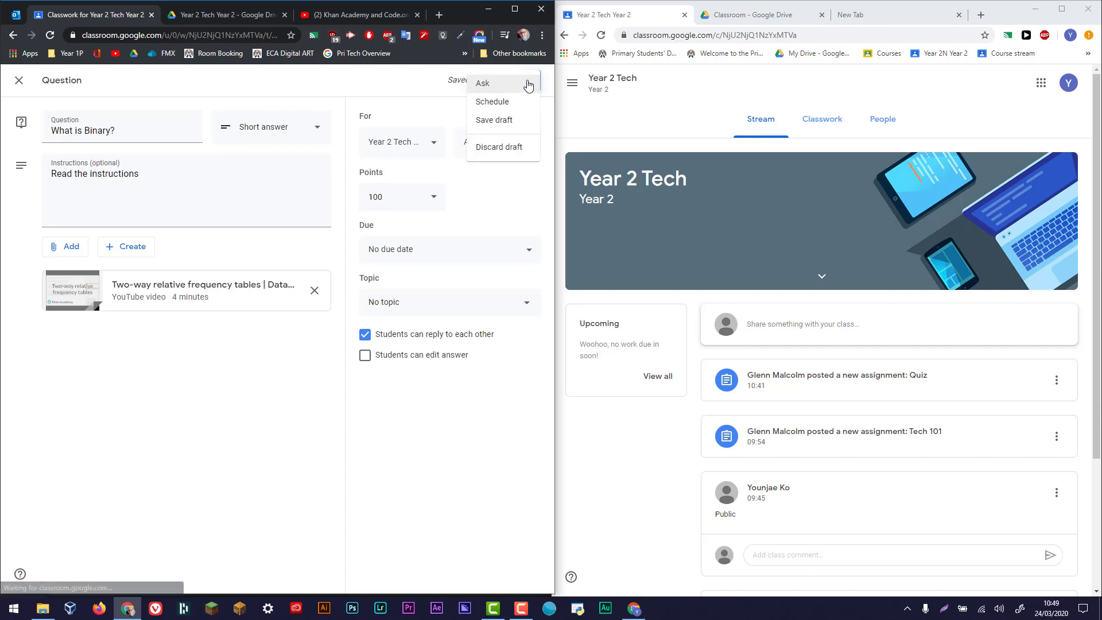
click(396, 96)
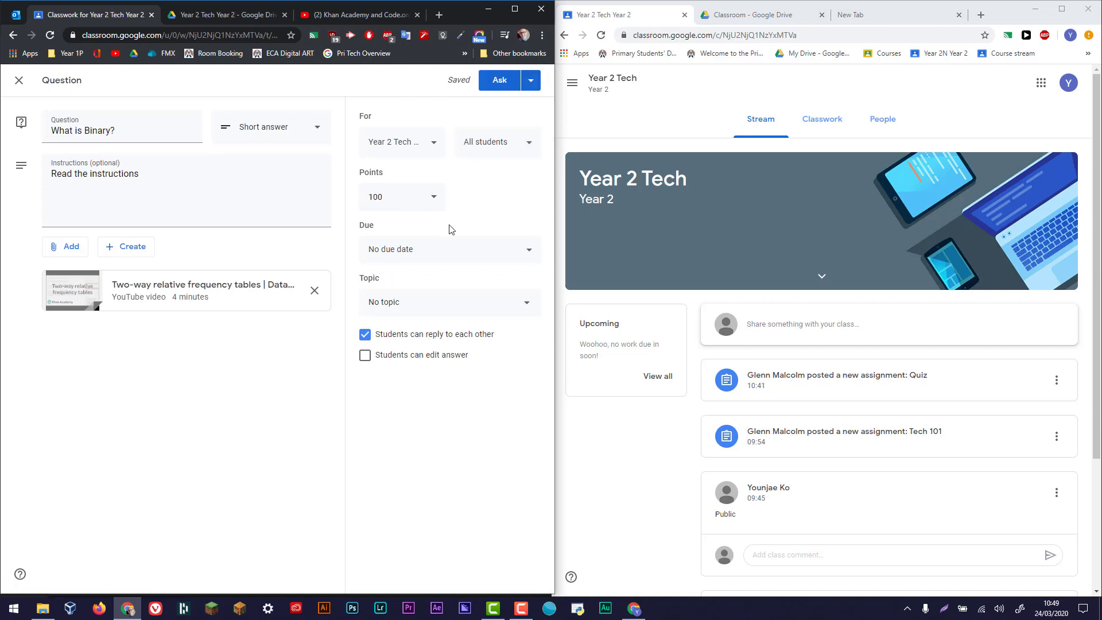
Step: Post the "What is Binary?" question with a due date of 27 Mar 2020 and students allowed to edit their answer
click(406, 253)
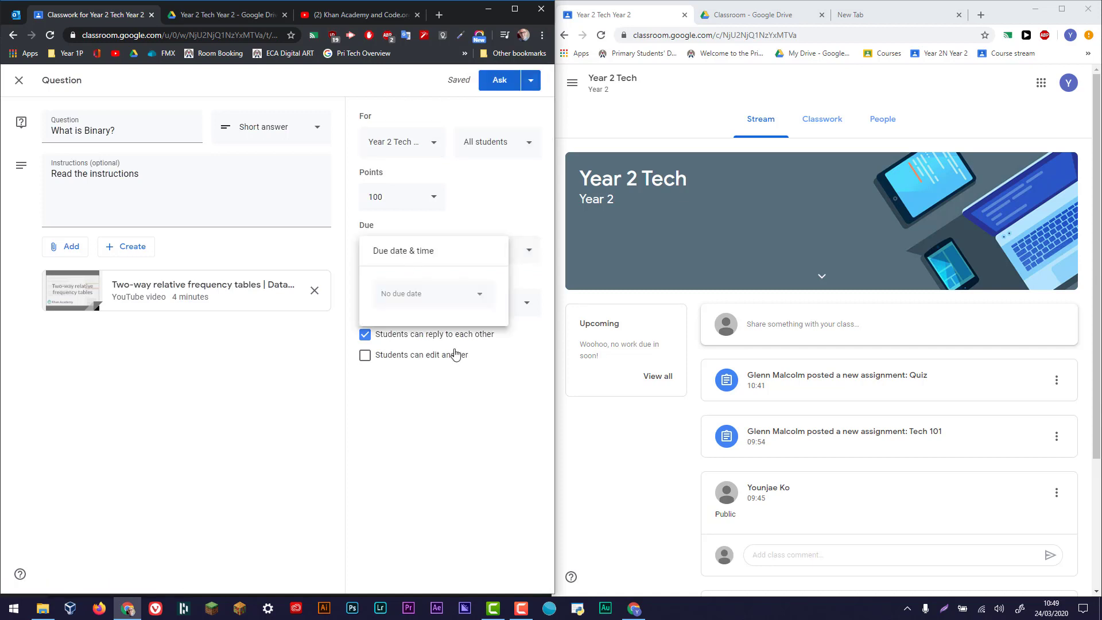
click(419, 298)
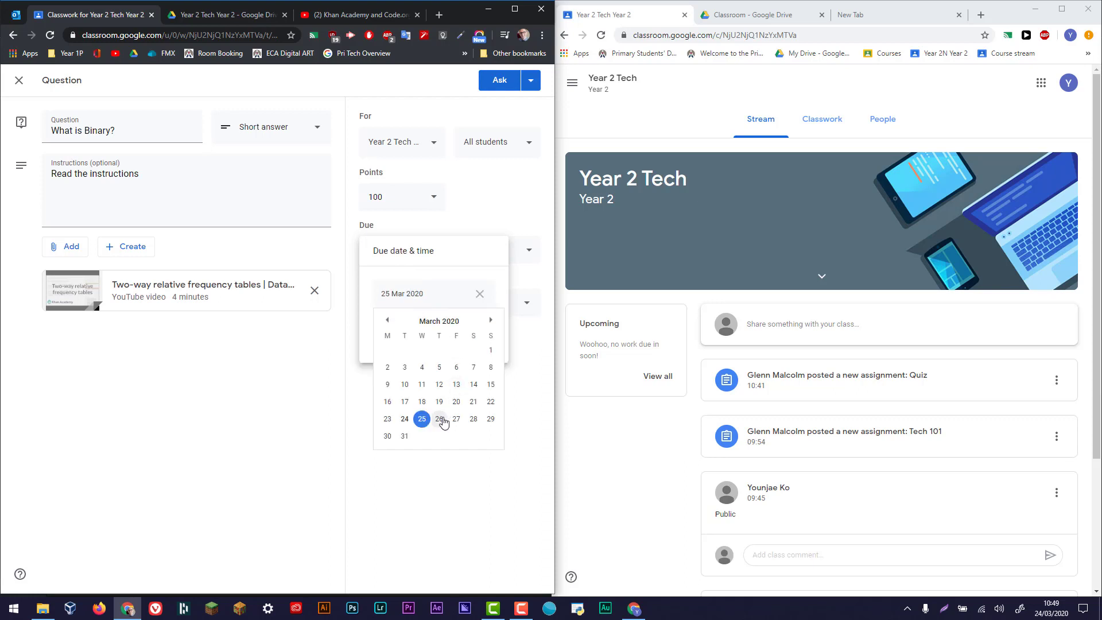
click(456, 419)
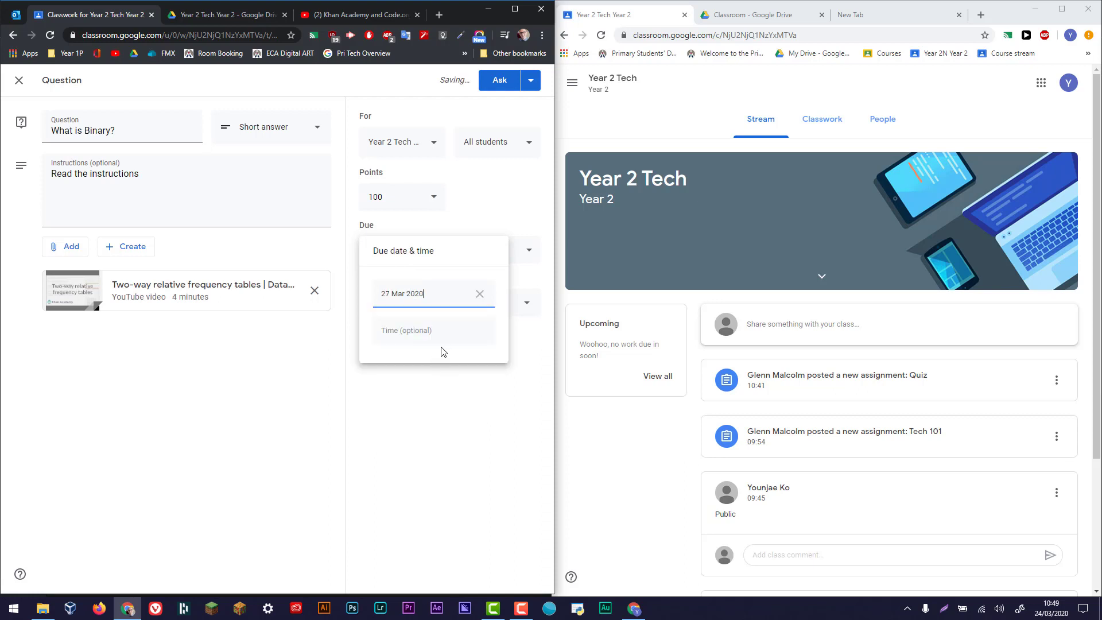
click(434, 413)
click(385, 357)
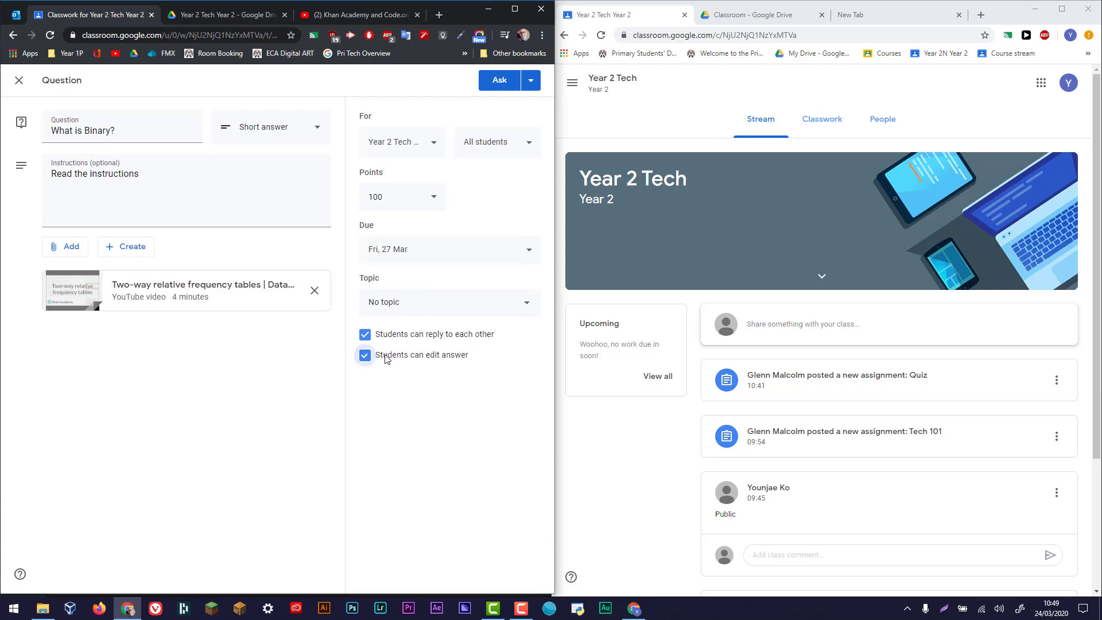
click(499, 82)
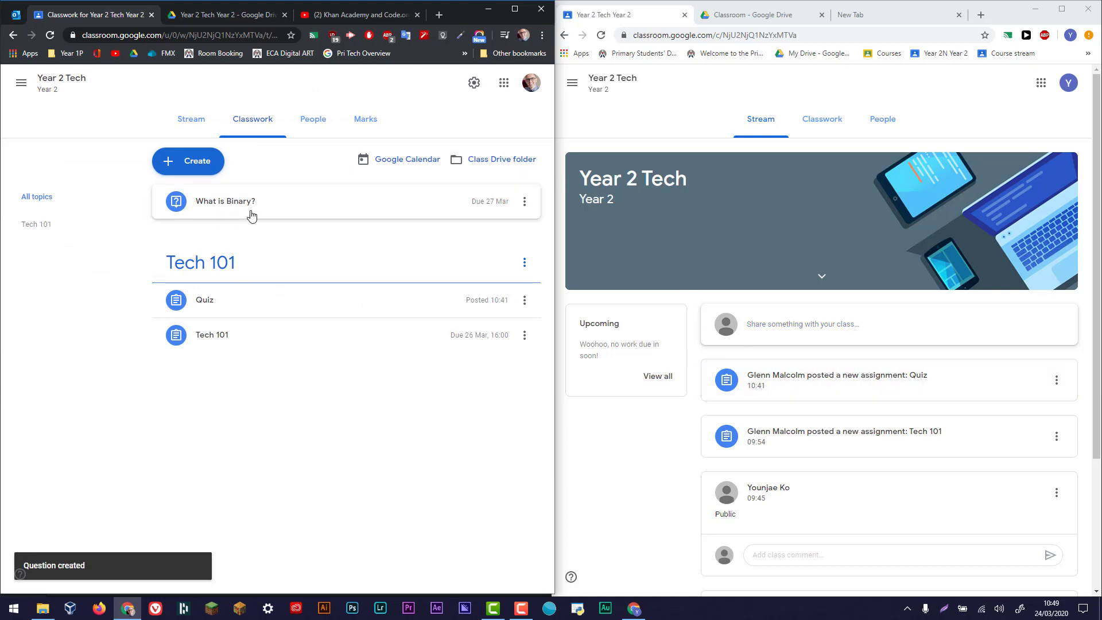
Step: Create a second question titled "How was the lesson today" and make it multiple choice
click(200, 171)
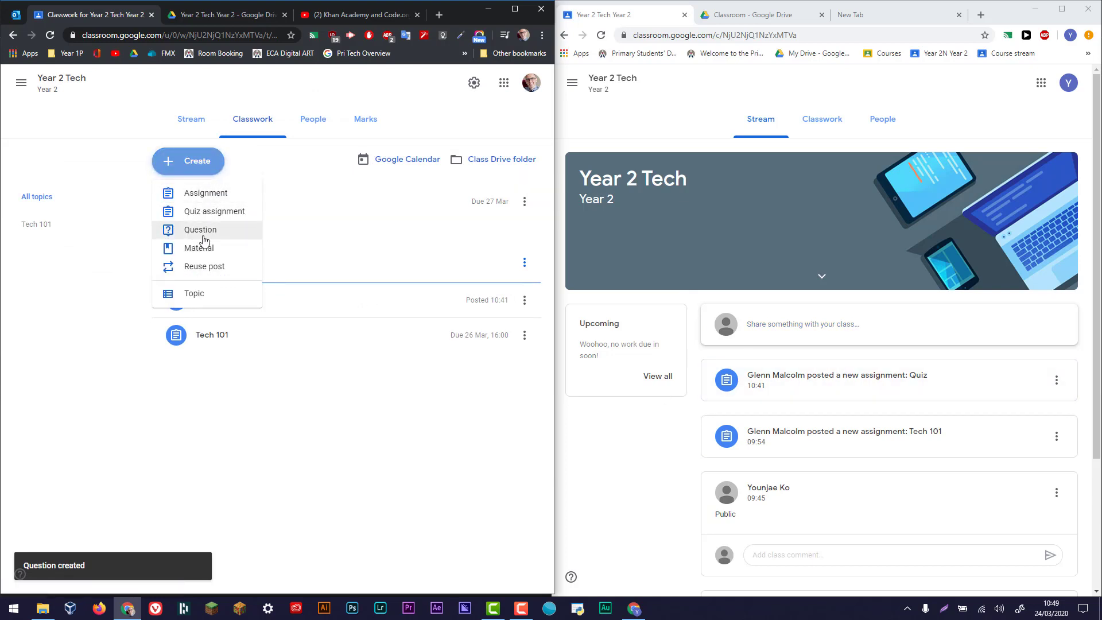
click(204, 237)
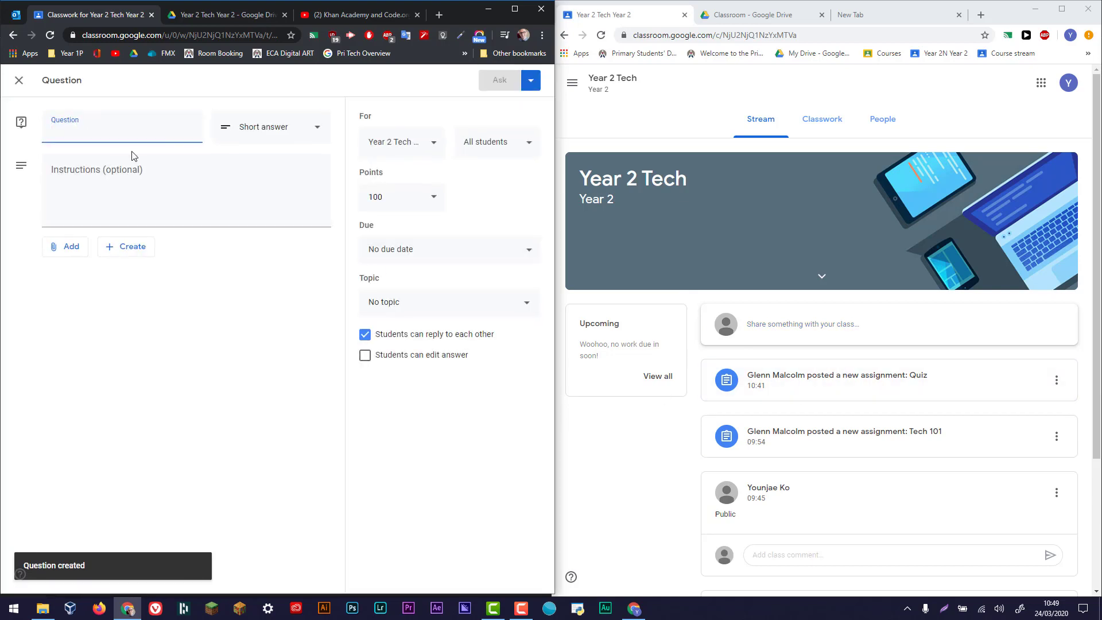
text(How wa)
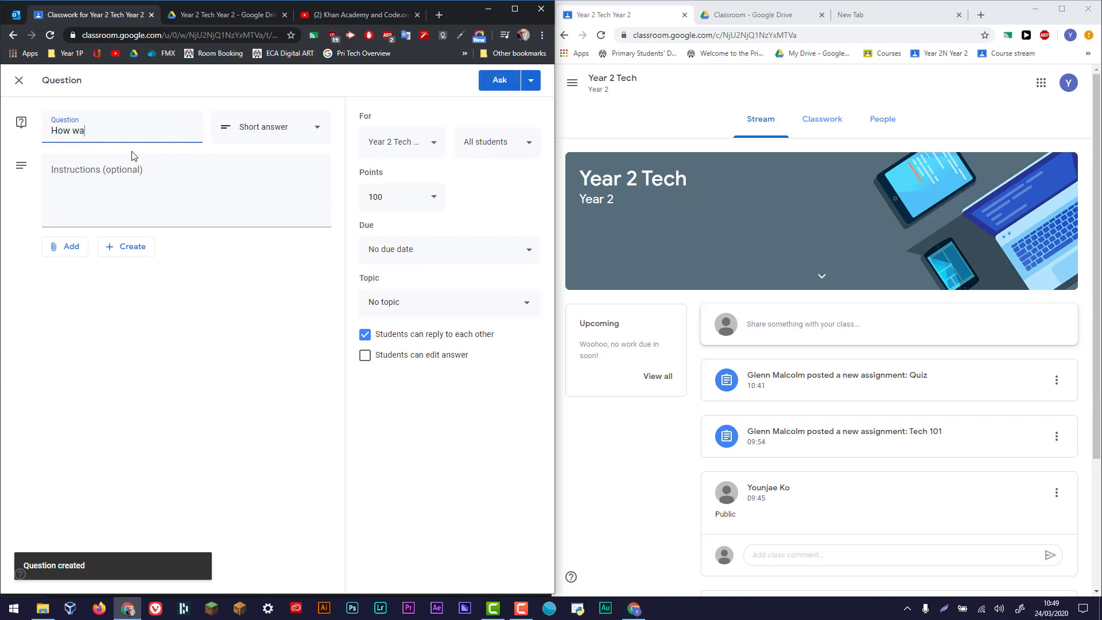
text(s the lesson)
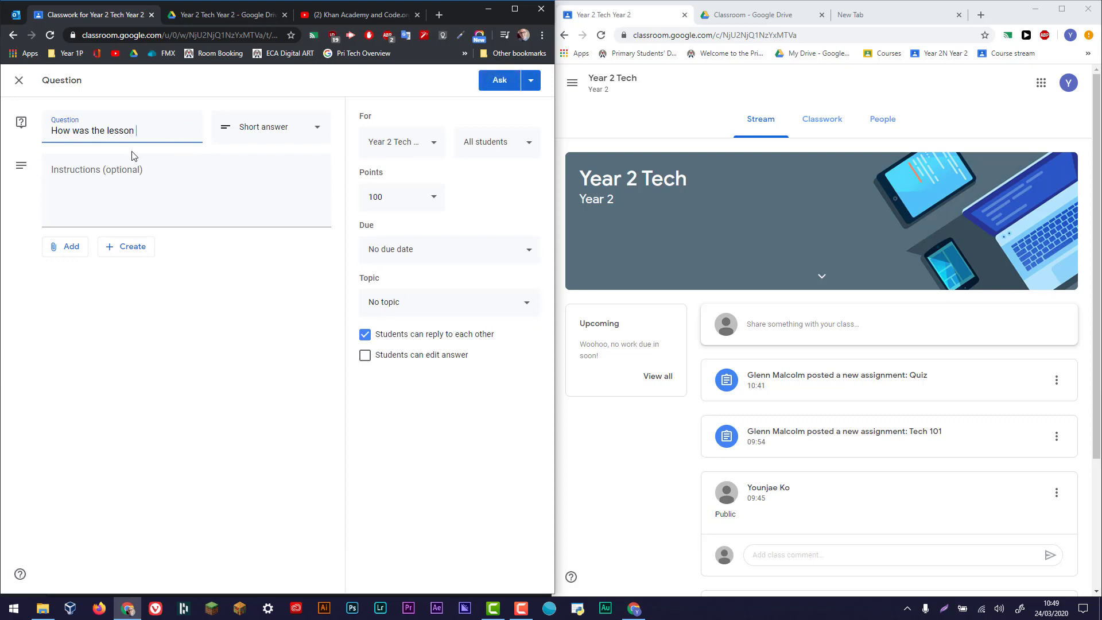
text( today)
click(278, 128)
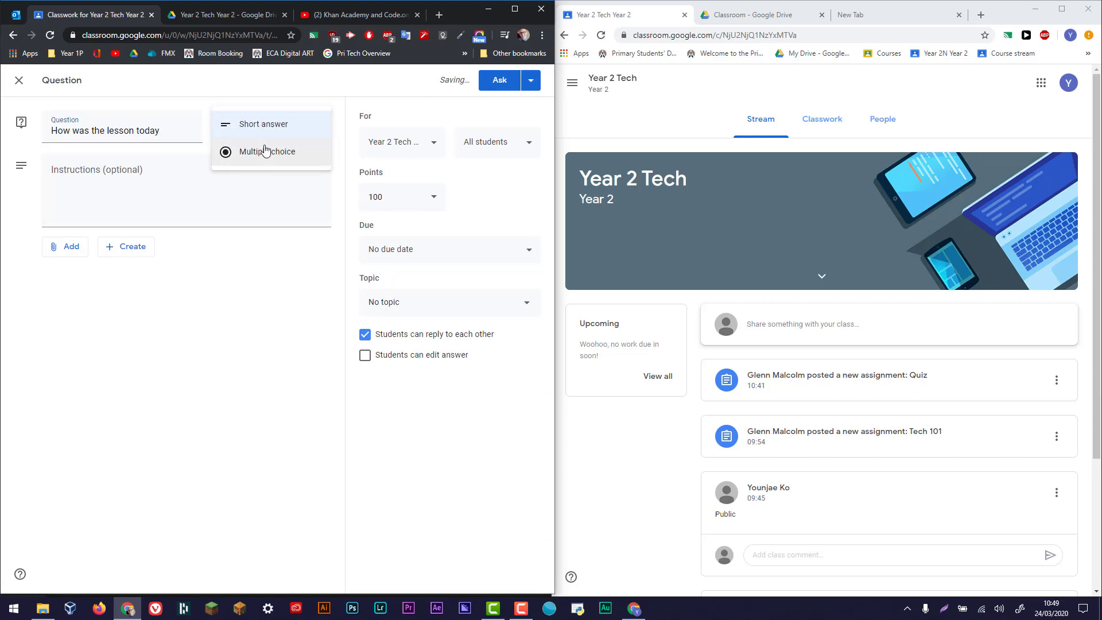
click(264, 150)
Step: Add the answer options Good, Bad, Ok and Other, and post the multiple choice question to the class
click(96, 245)
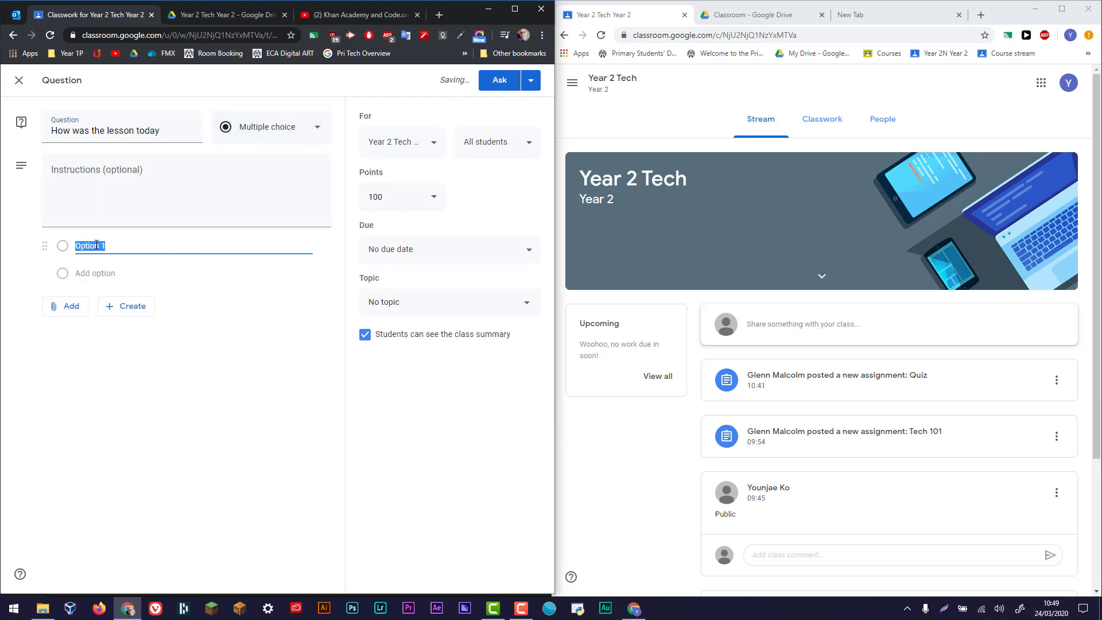
text(Good)
key(Return)
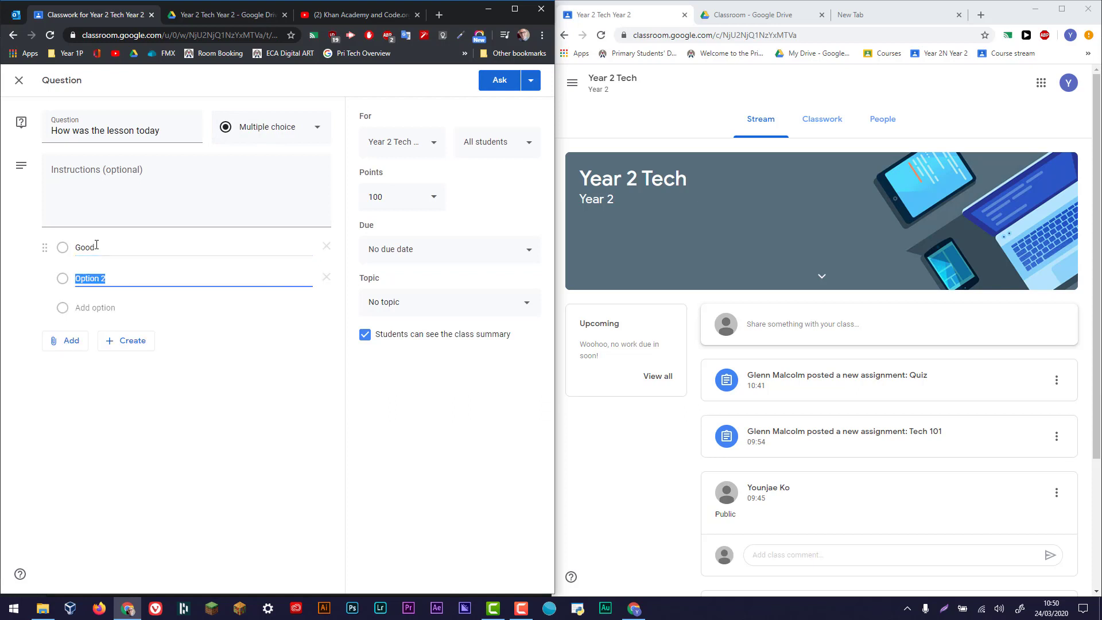
text(Bad)
key(Return)
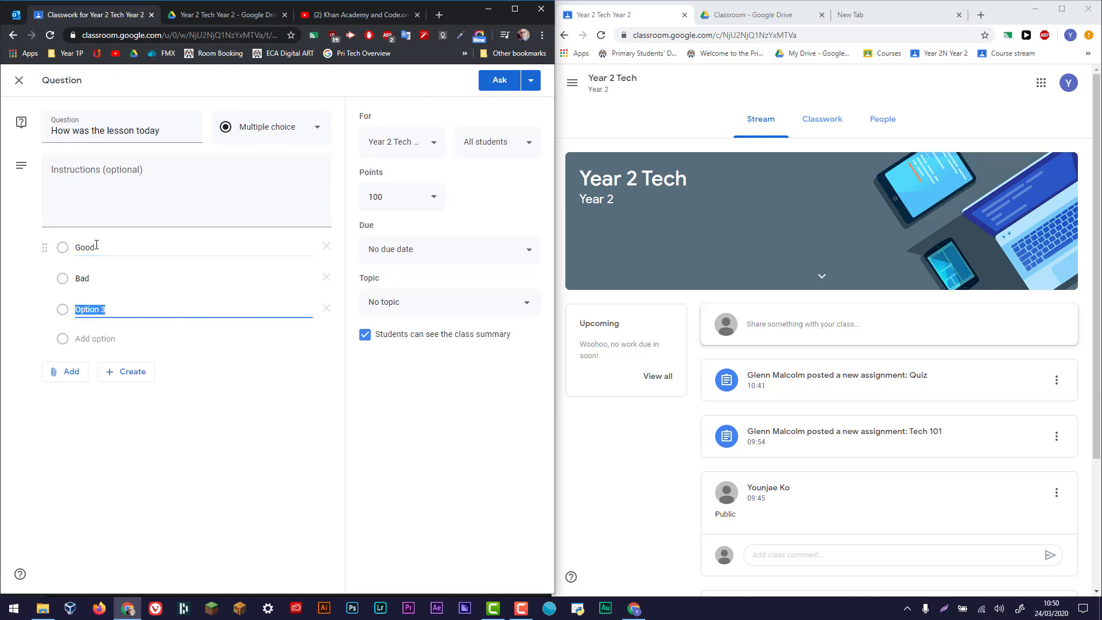
text(Ok)
key(Return)
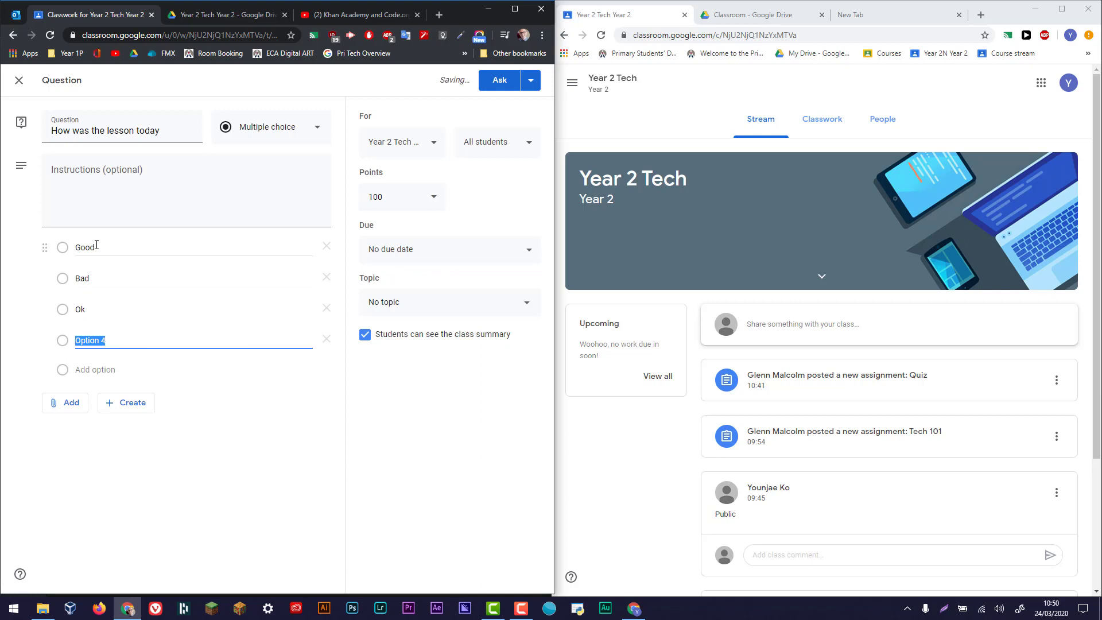
text(Other)
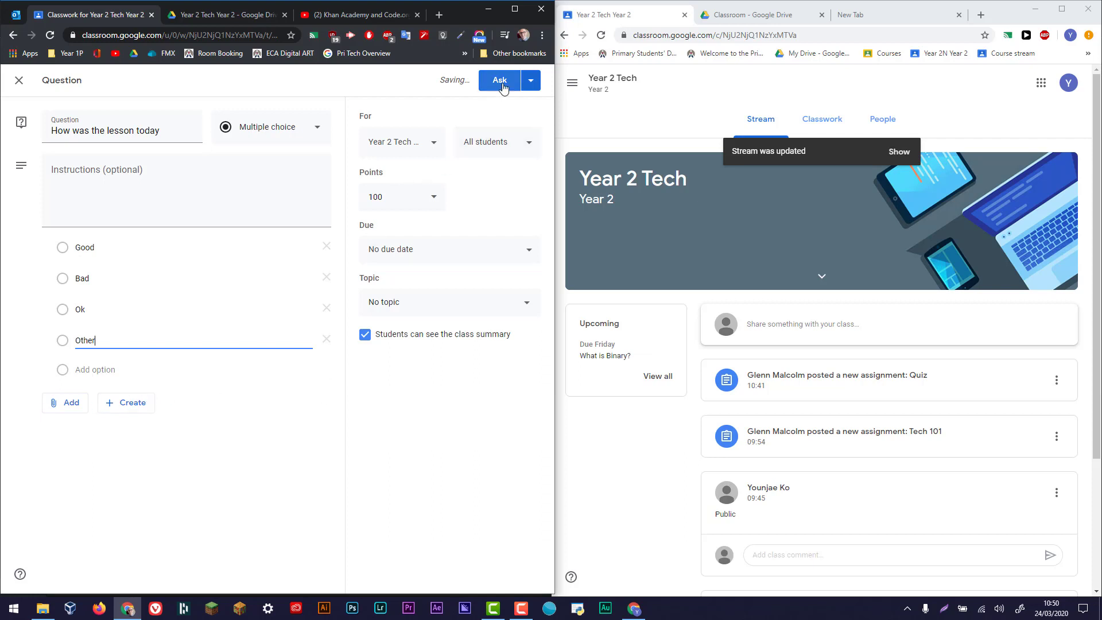
click(502, 83)
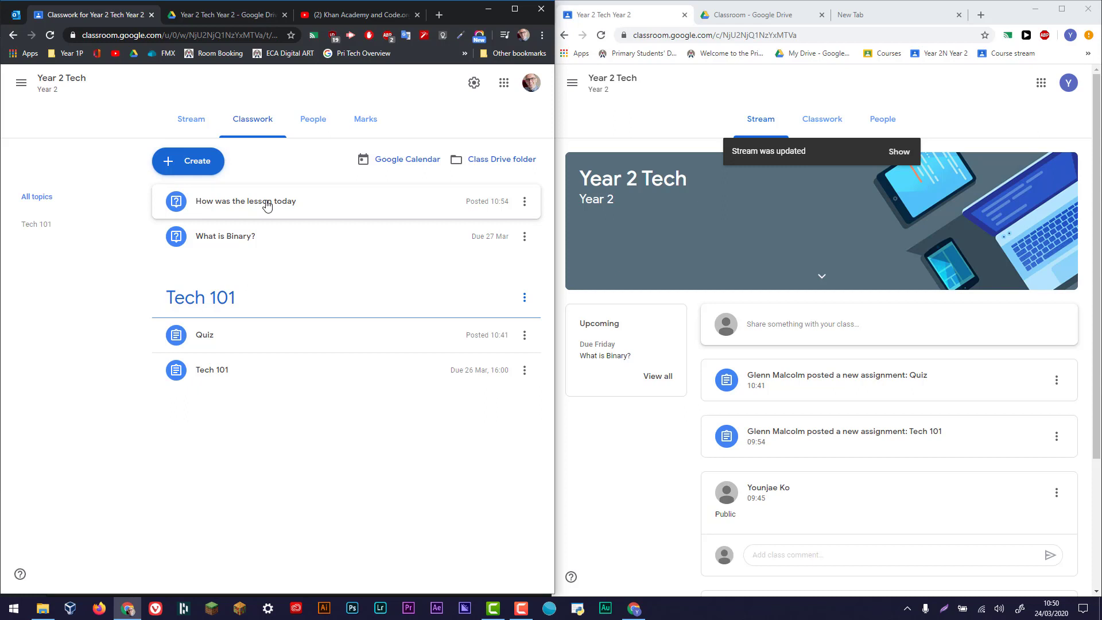
click(897, 151)
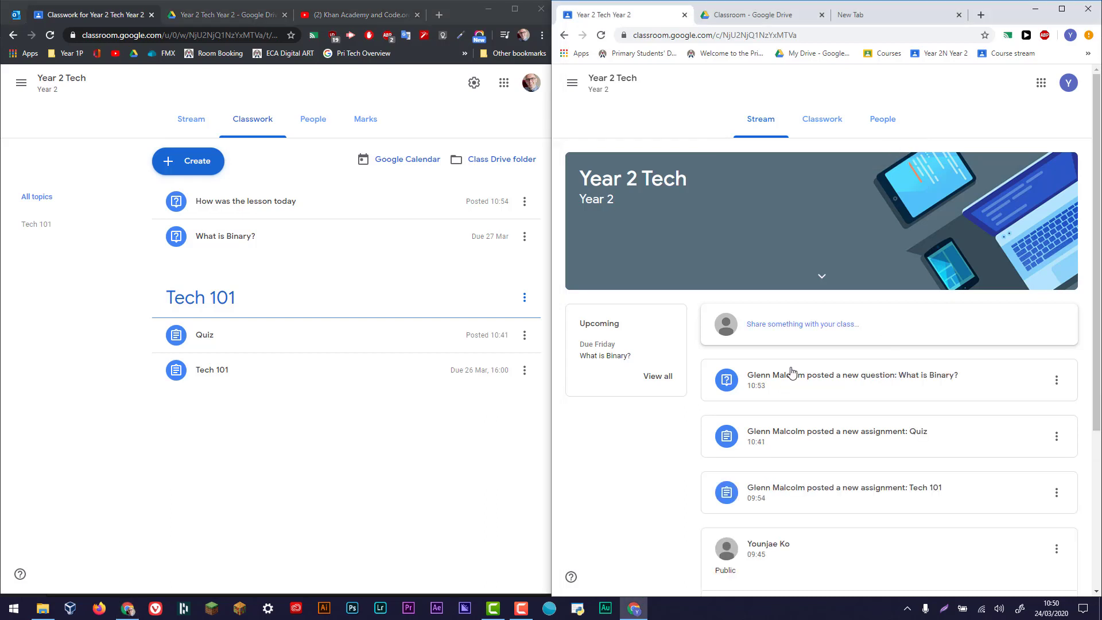
click(843, 374)
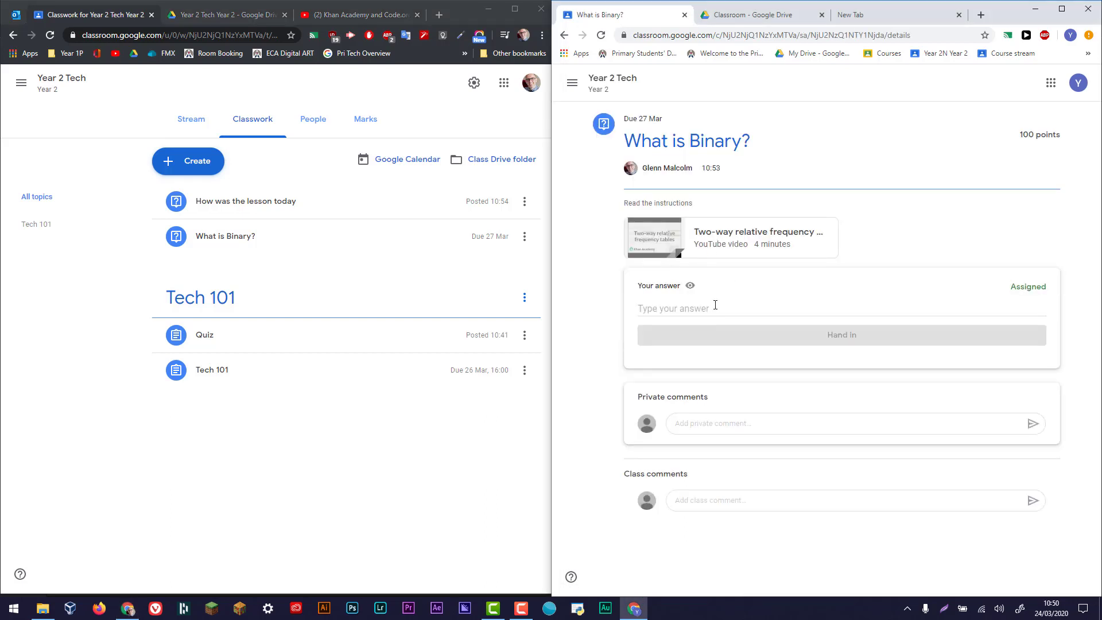
click(715, 305)
text(1010101010101010)
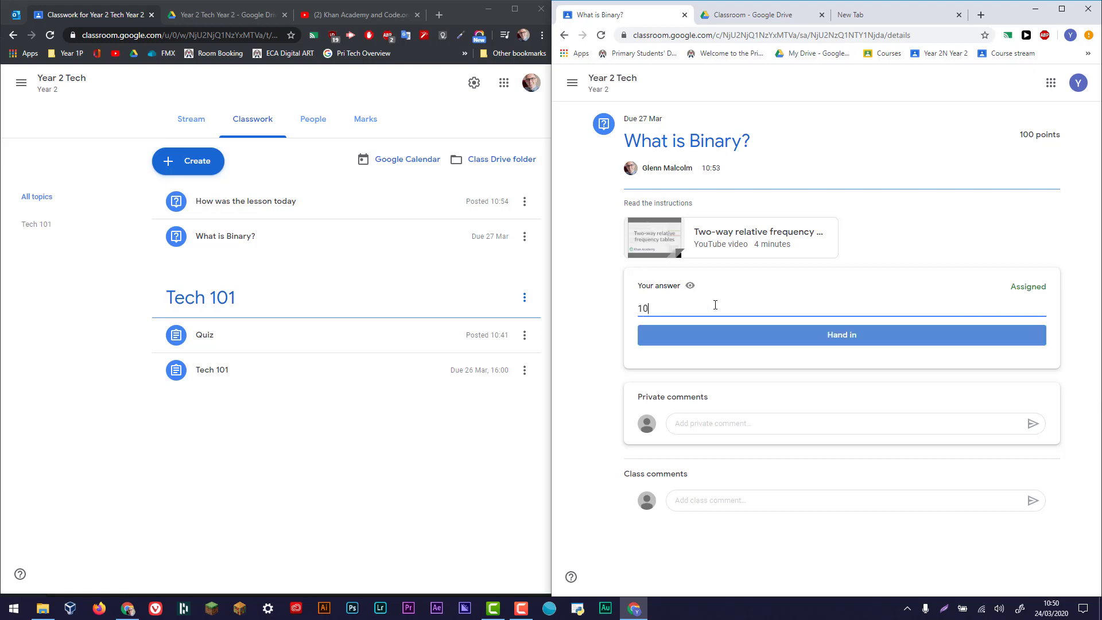
click(819, 342)
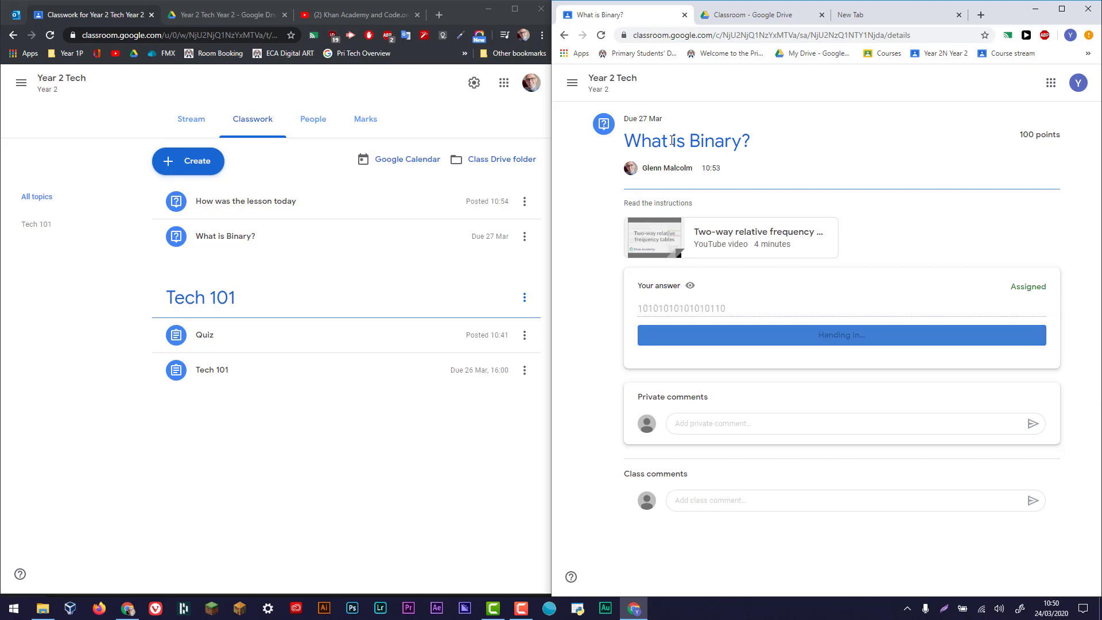
click(565, 36)
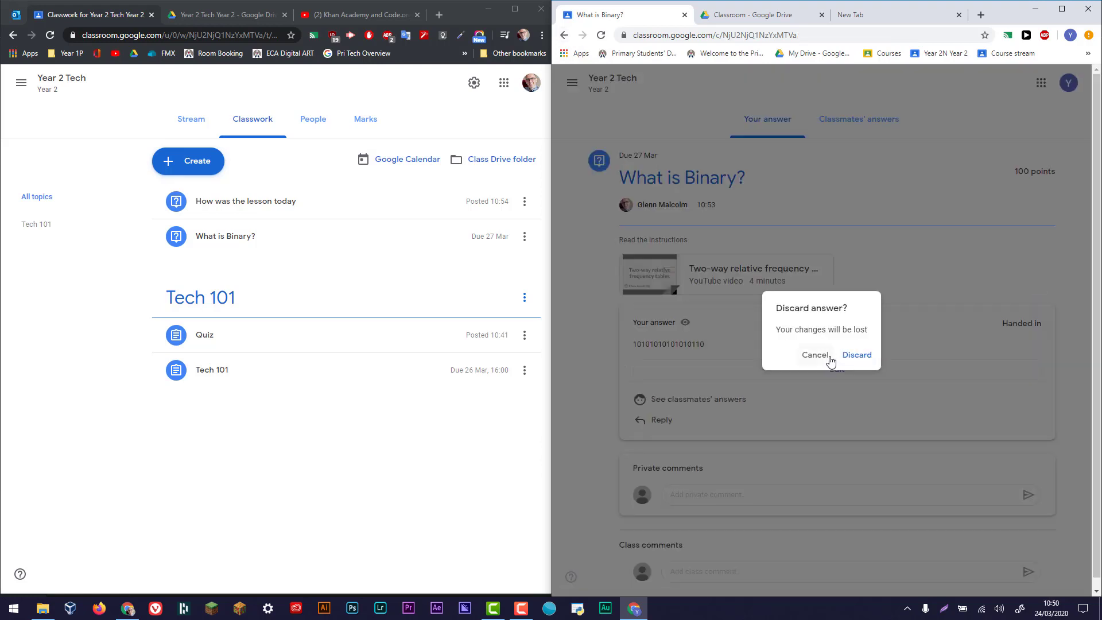
click(819, 357)
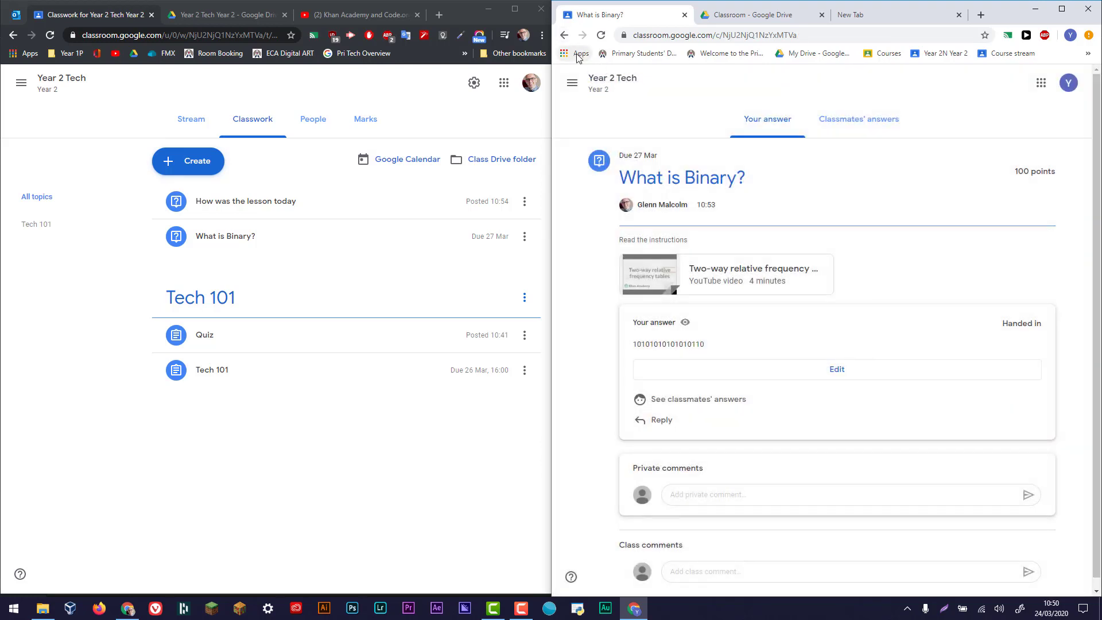
Step: Return to the student's classwork list and hand in the answer Ok for "How was the lesson today"
click(565, 36)
click(564, 36)
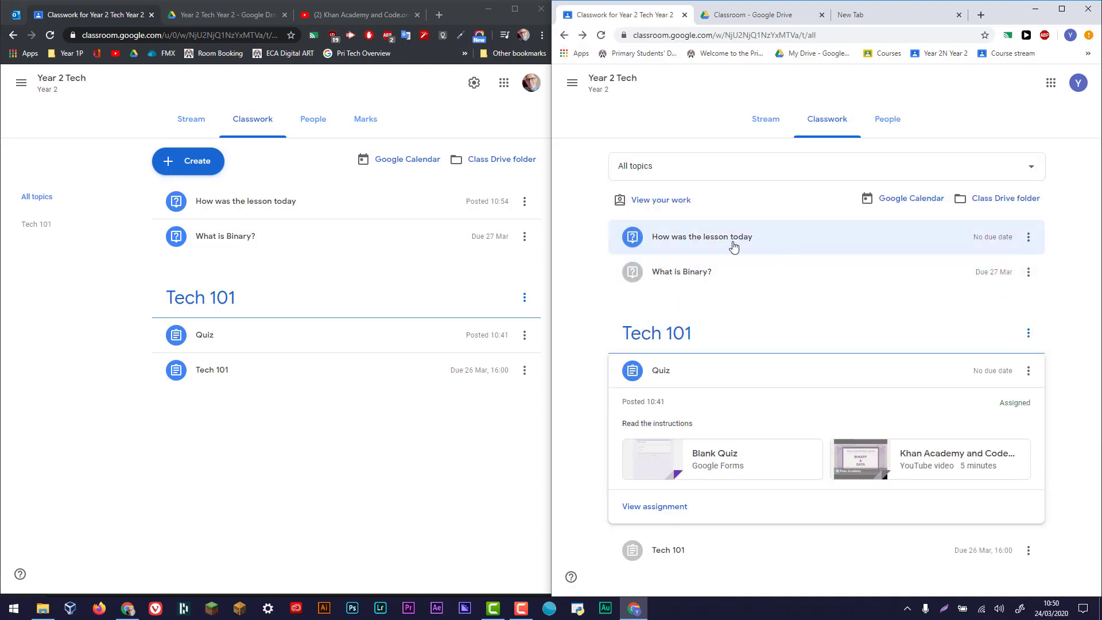
click(732, 246)
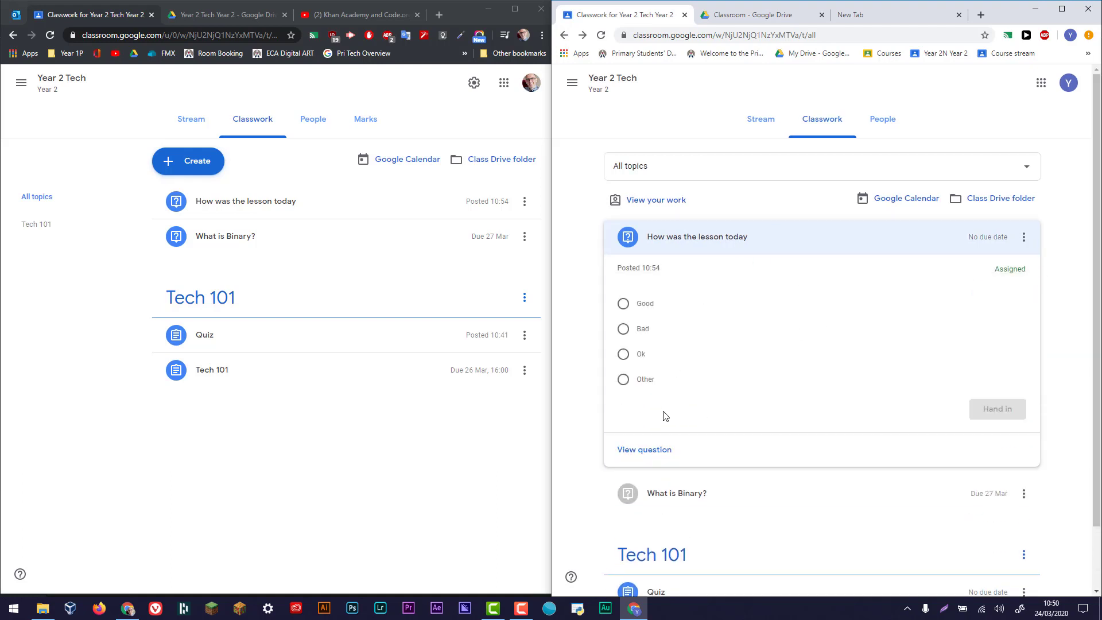
click(638, 362)
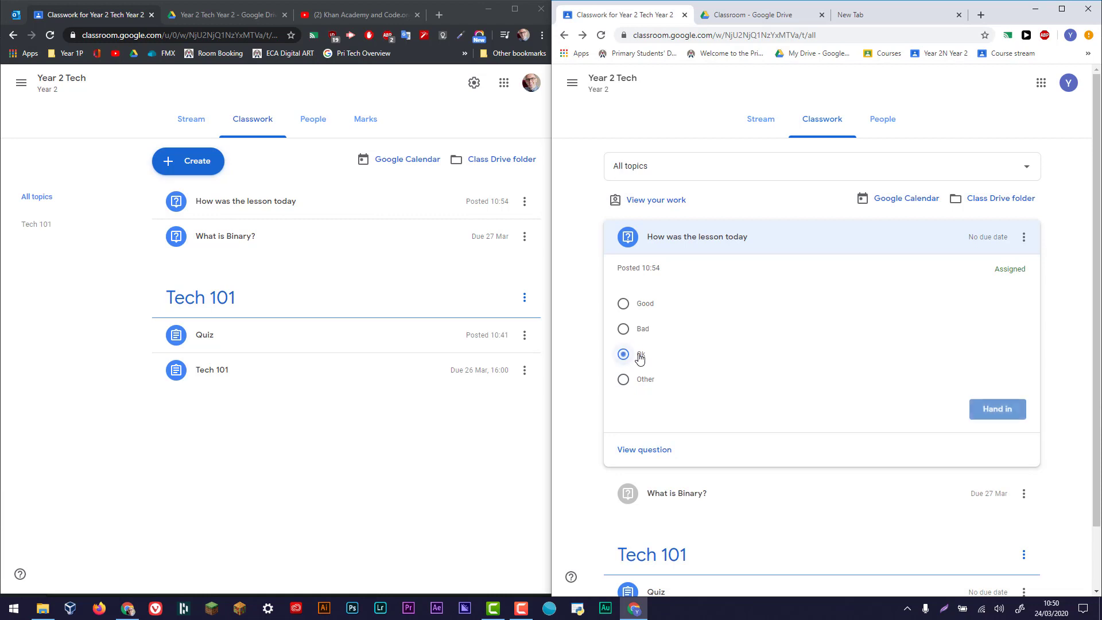
click(1008, 412)
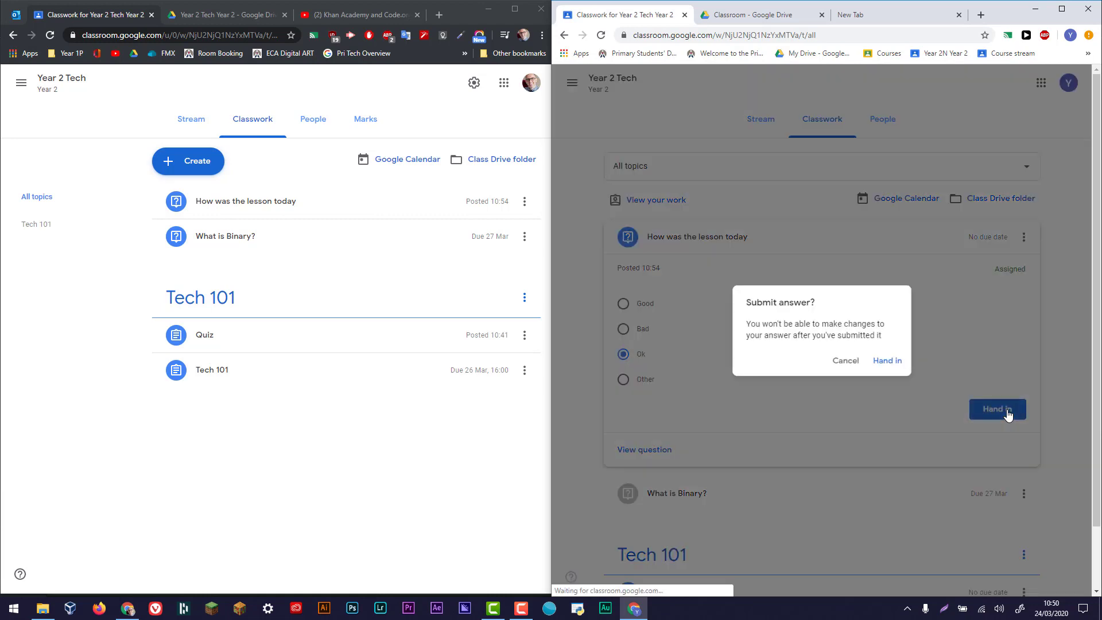
click(888, 363)
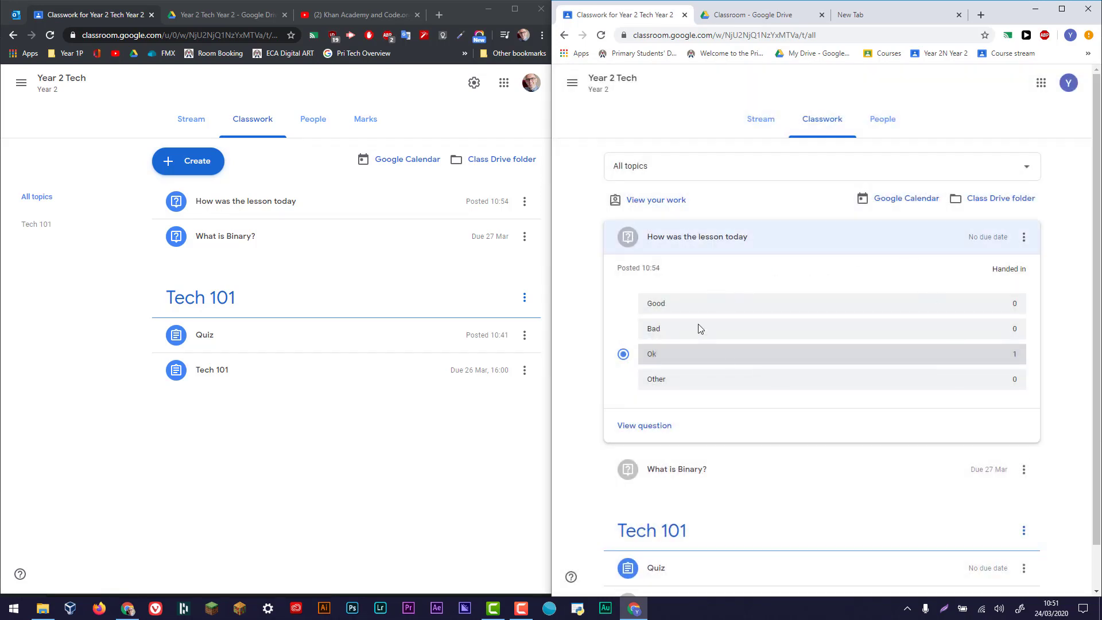
Step: Open the student's full "What is Binary?" question and view the classmates' answers
click(677, 481)
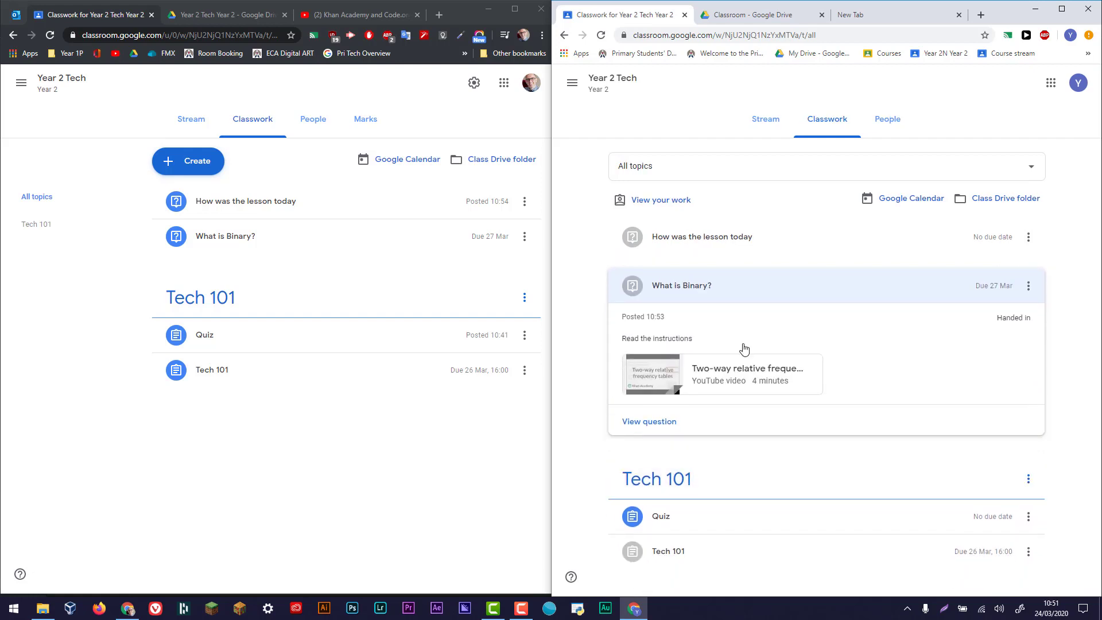
click(669, 424)
click(857, 125)
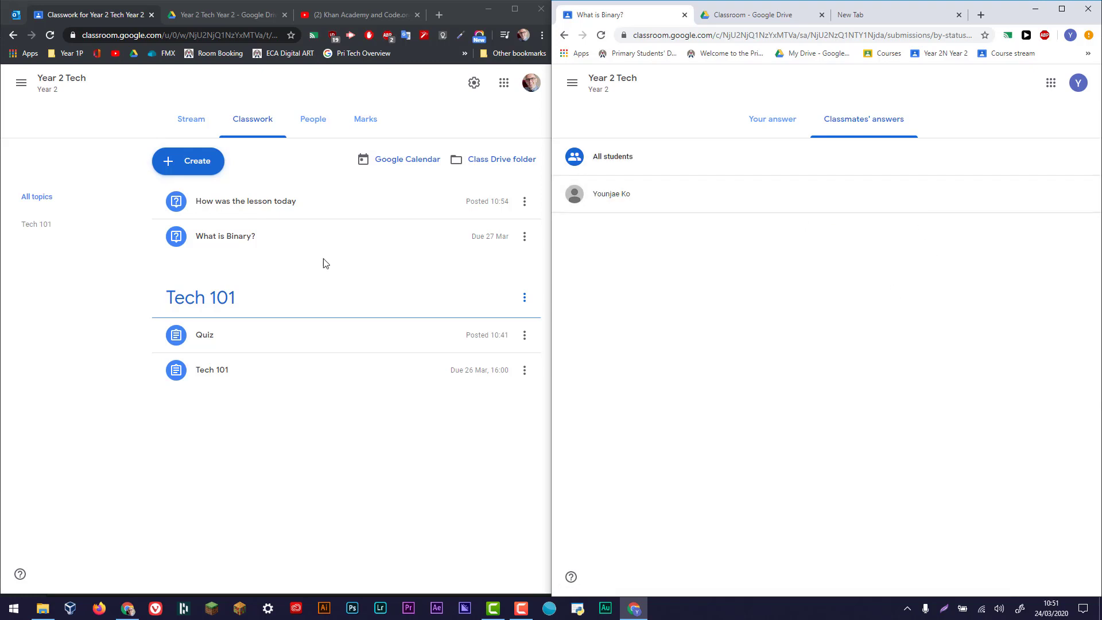
Step: In the teacher's window, create a class material titled "What is binary?" with the description "read the instructions"
click(201, 138)
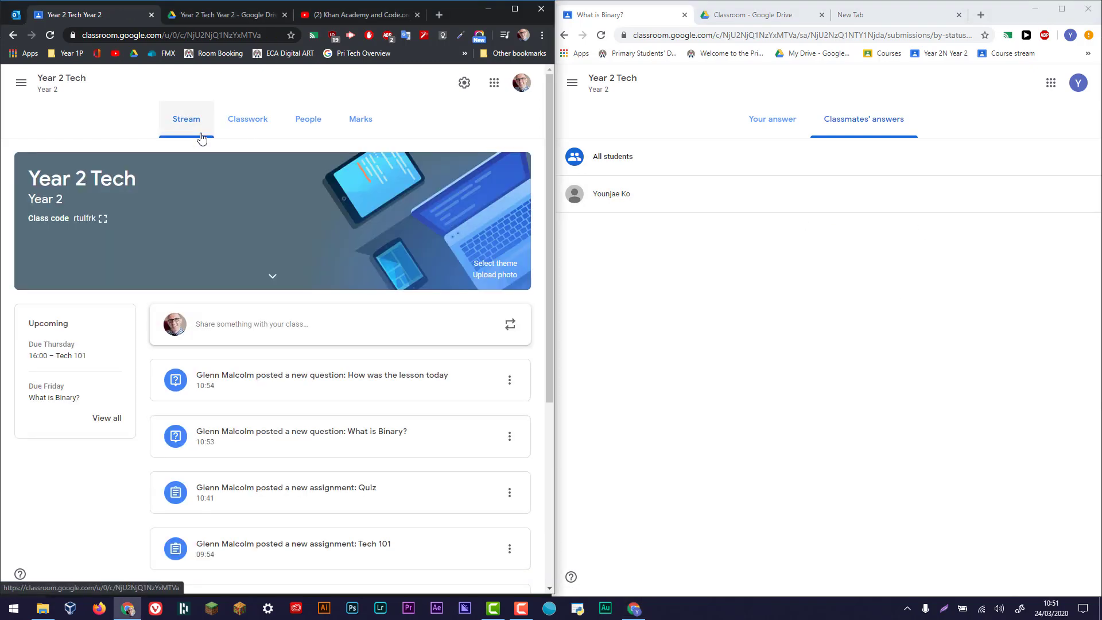
click(254, 117)
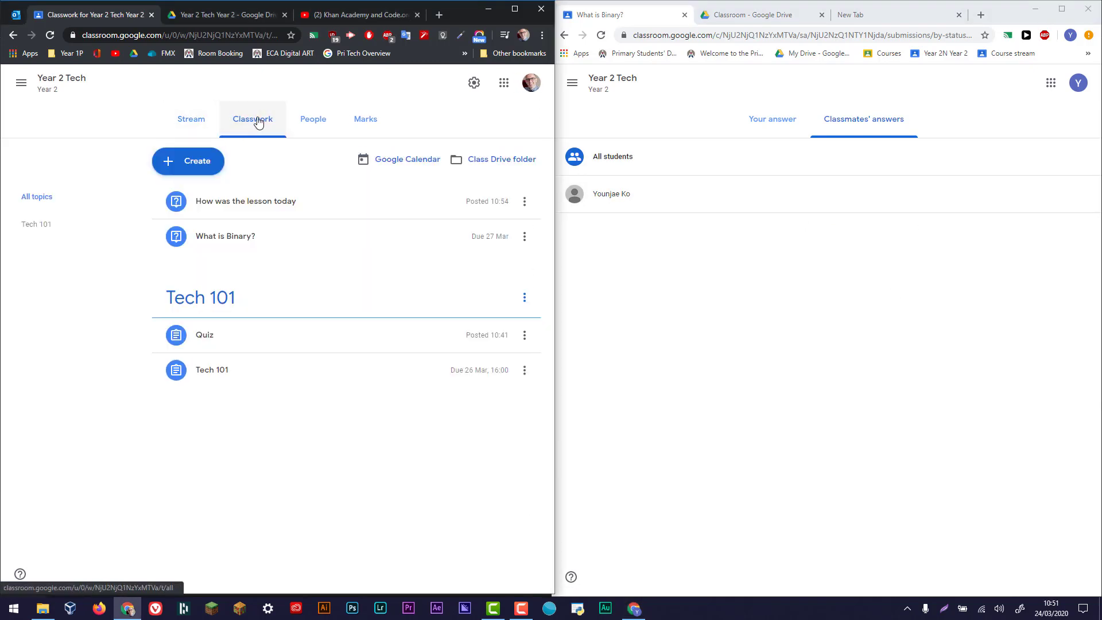
click(200, 160)
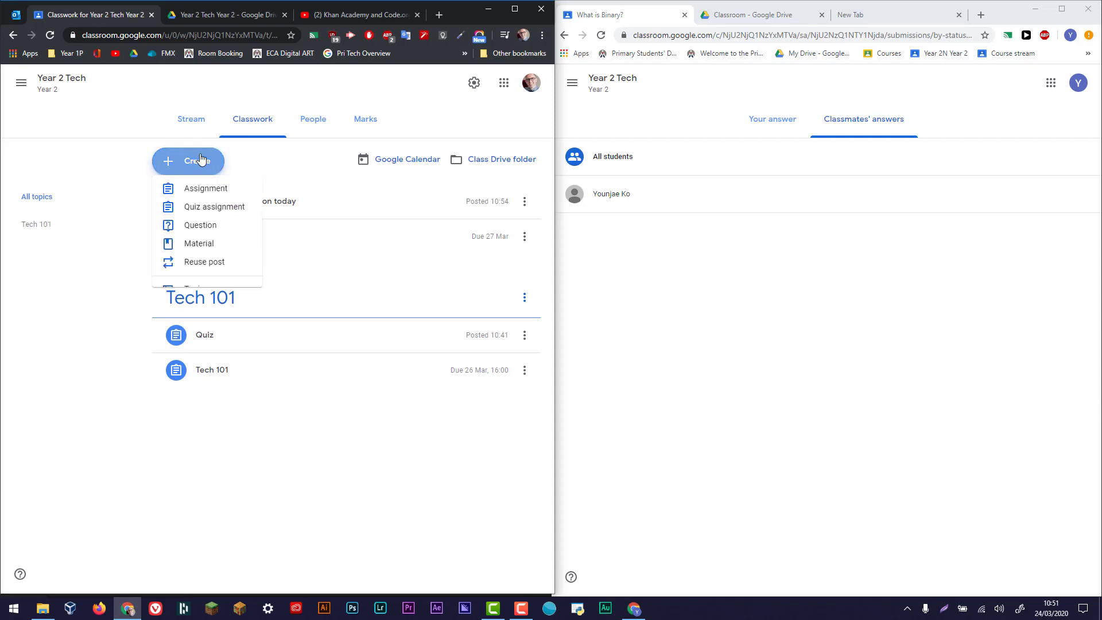
click(221, 258)
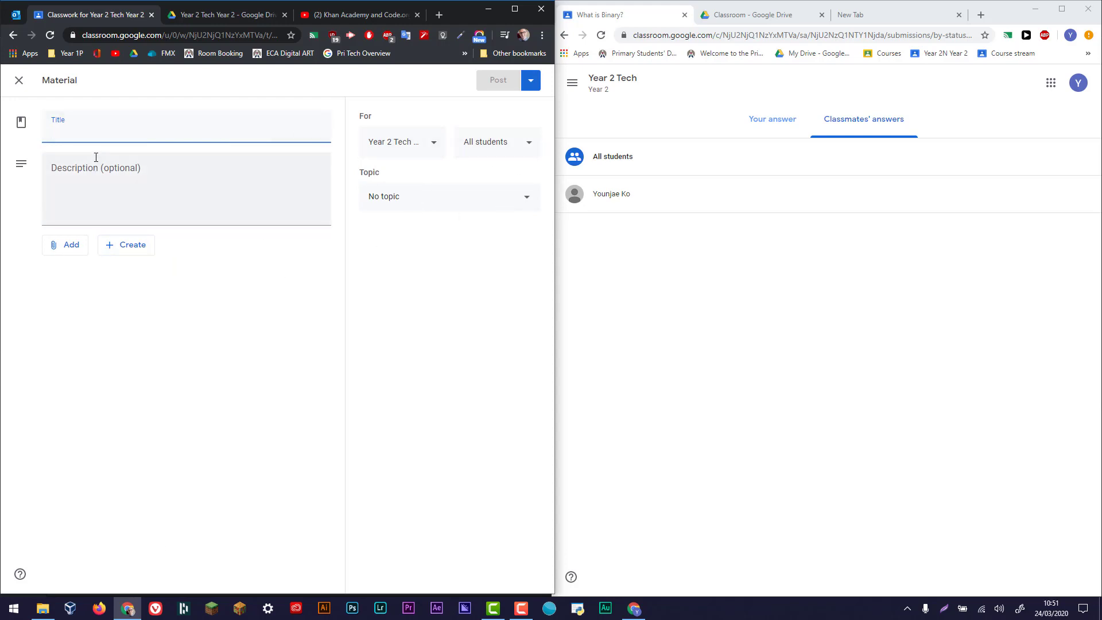
text(WHat )
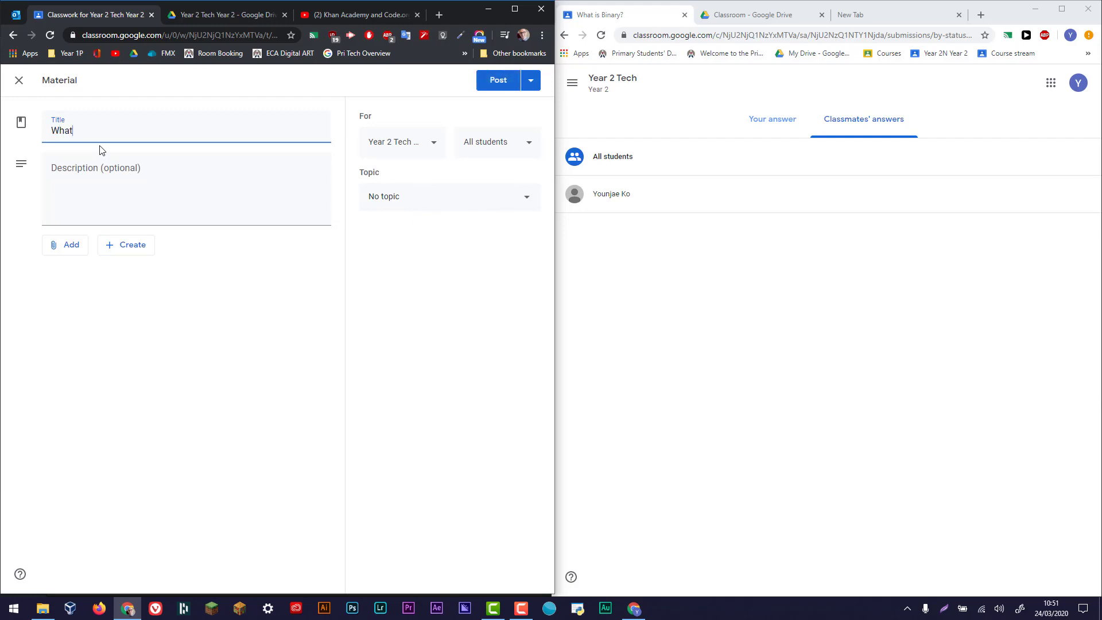
text(is binary?)
click(82, 198)
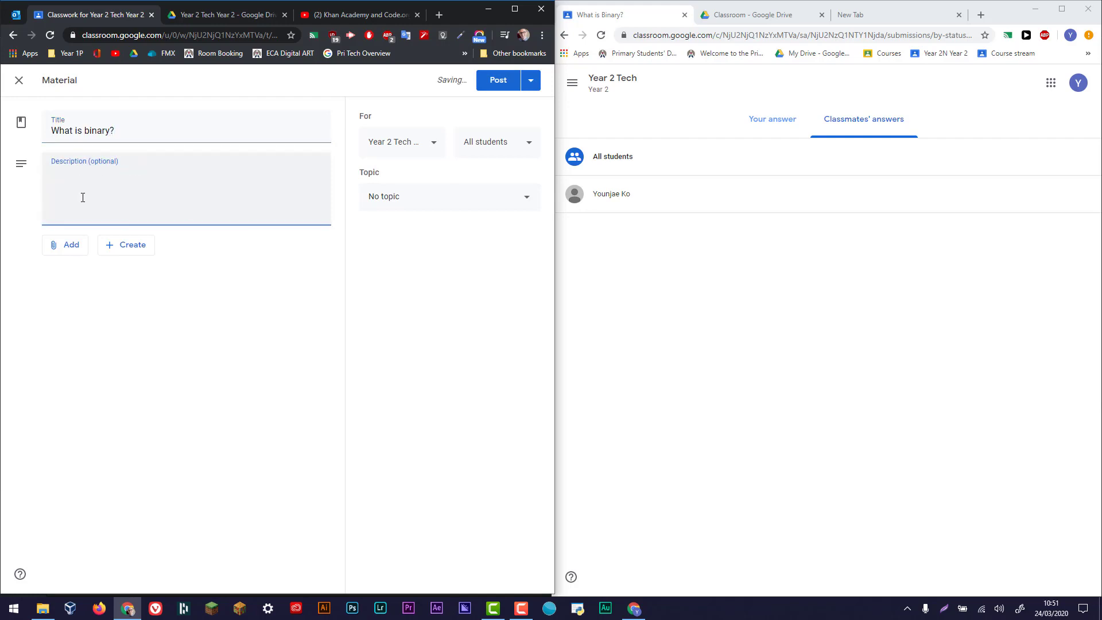
text(rea)
text(d the instrus)
text(tions)
Step: Attach the Khan Academy and Code.org Binary & Data YouTube video to the material using its copied URL
click(76, 251)
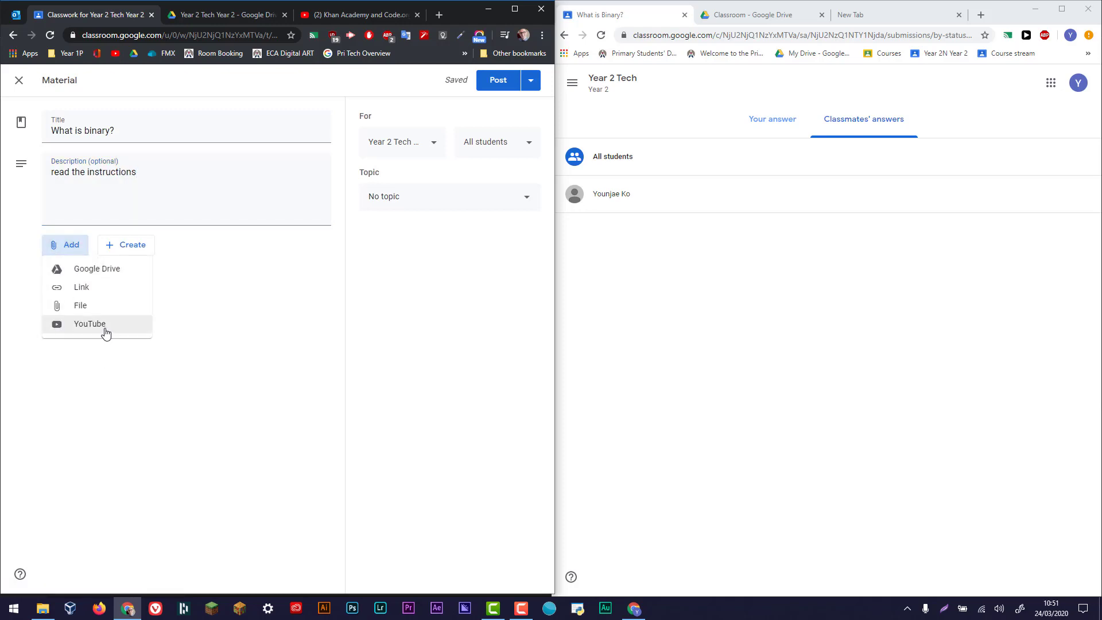
click(105, 330)
click(351, 16)
click(207, 32)
key(ctrl+c)
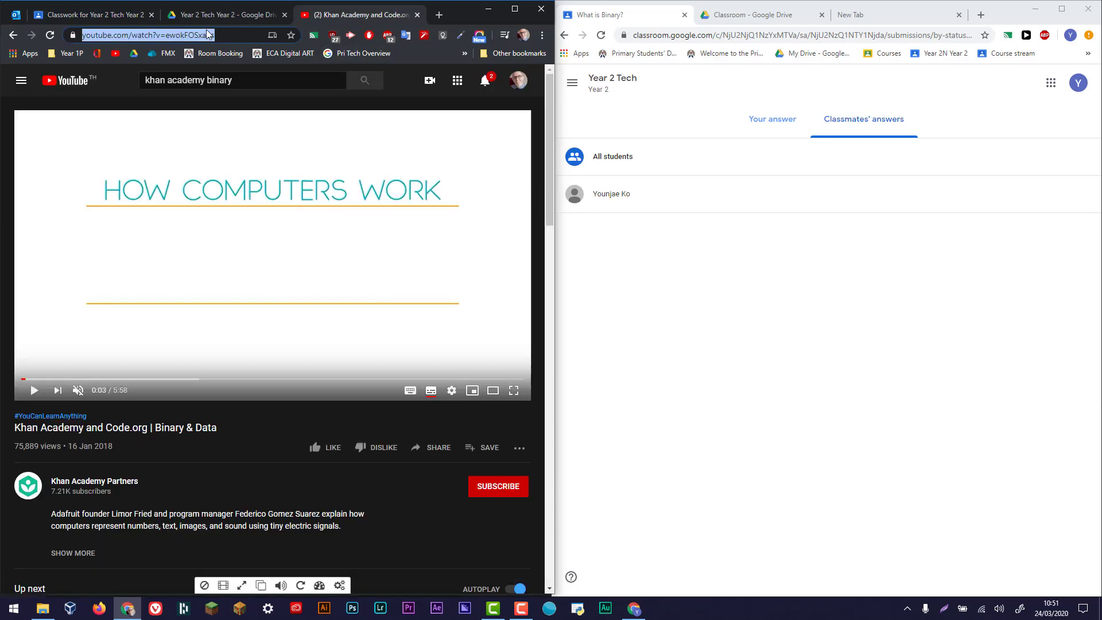
click(91, 14)
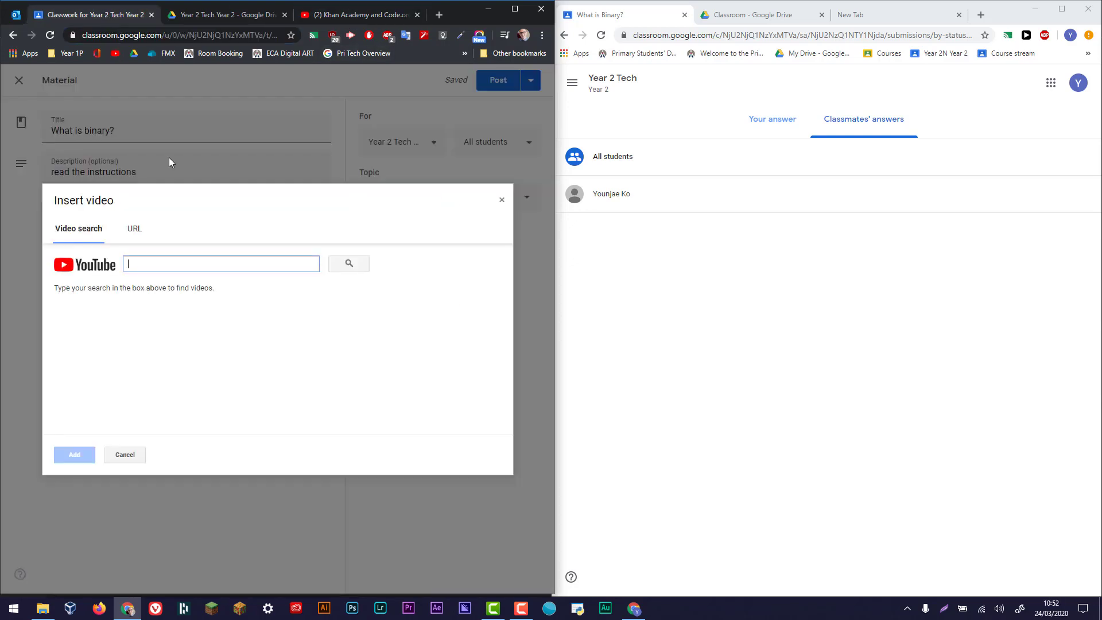
drag(92, 14, 167, 293)
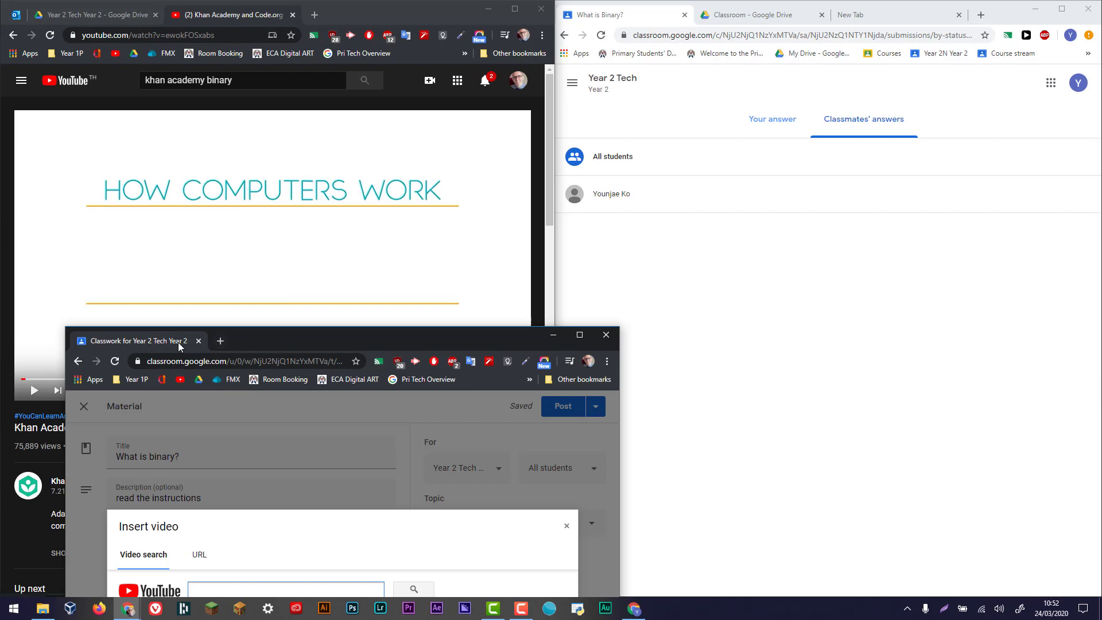
drag(178, 342, 92, 14)
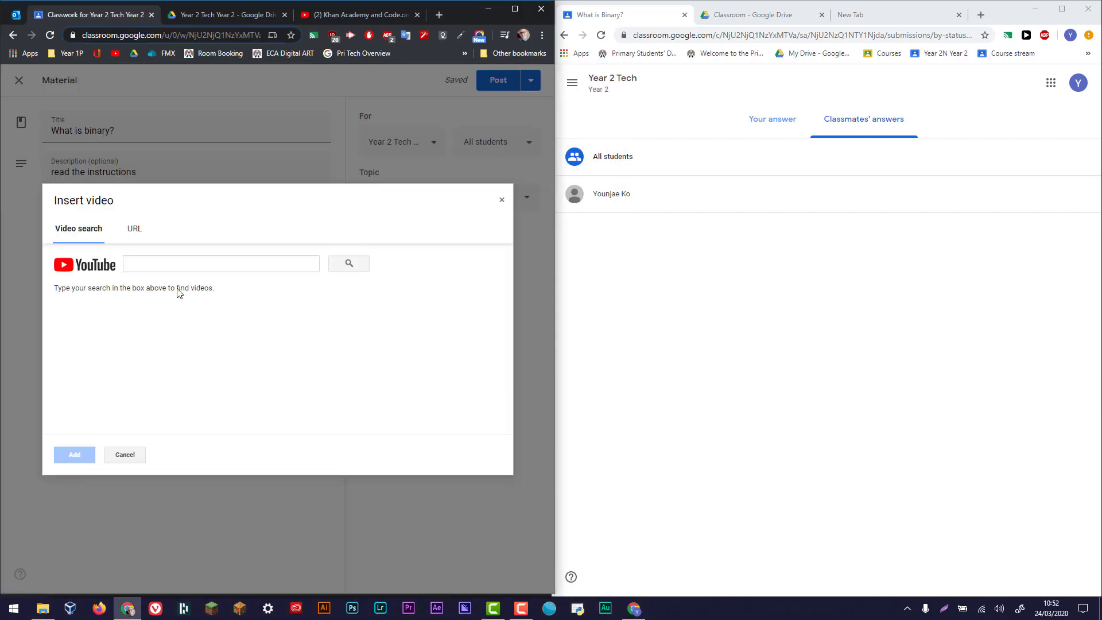
click(133, 229)
key(ctrl+v)
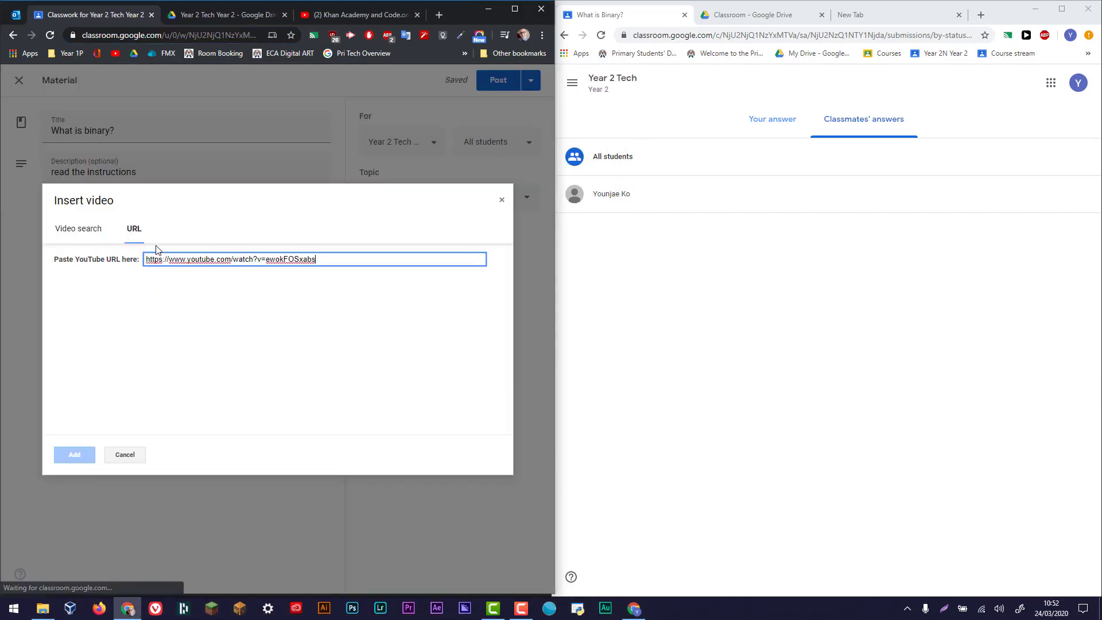
click(76, 455)
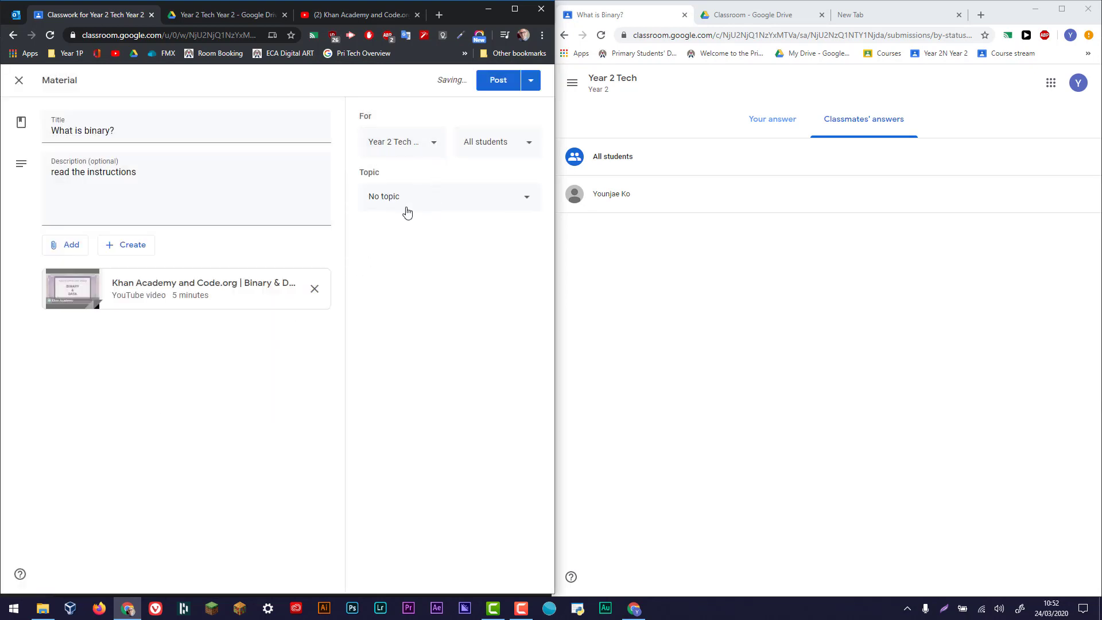
Step: Check the class and student audience choices, and post the material to all students in Year 2 Tech
click(429, 151)
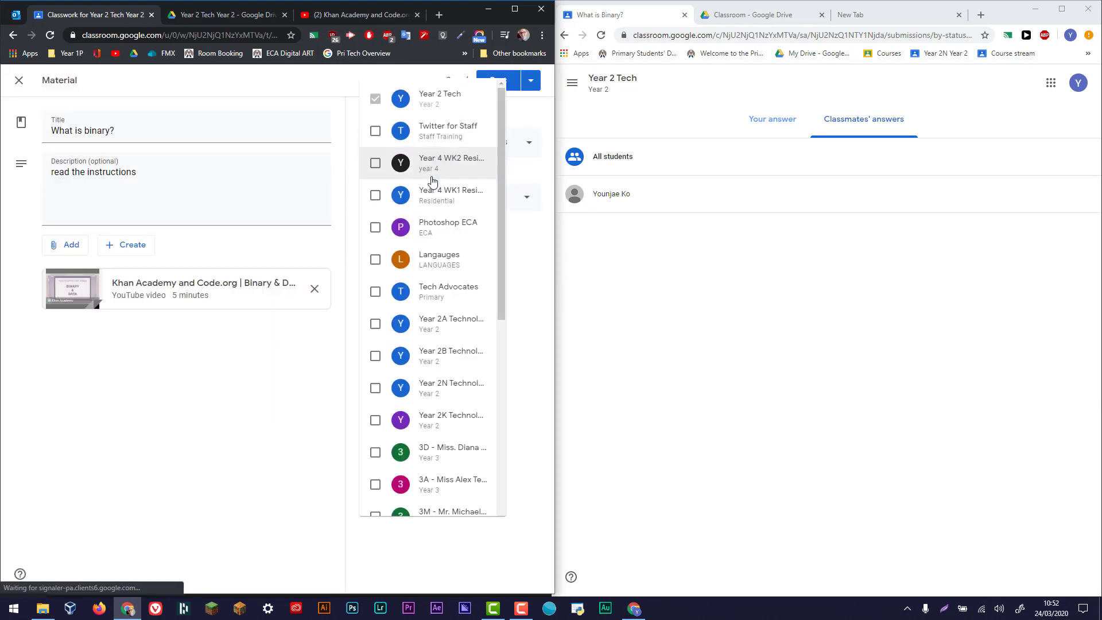
click(315, 417)
click(526, 151)
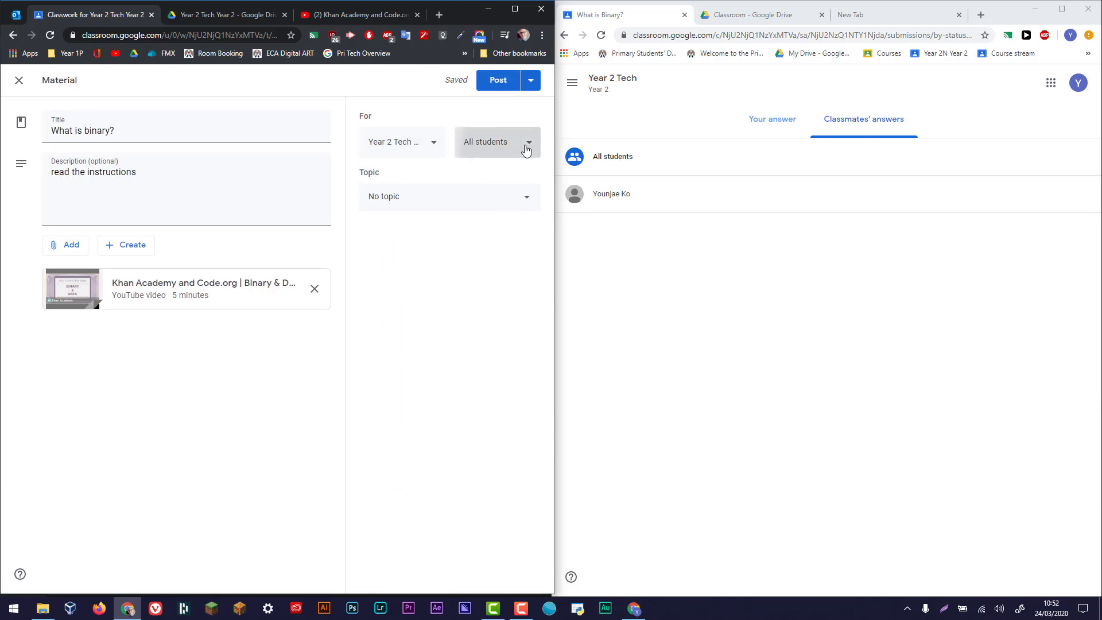
click(489, 319)
click(489, 83)
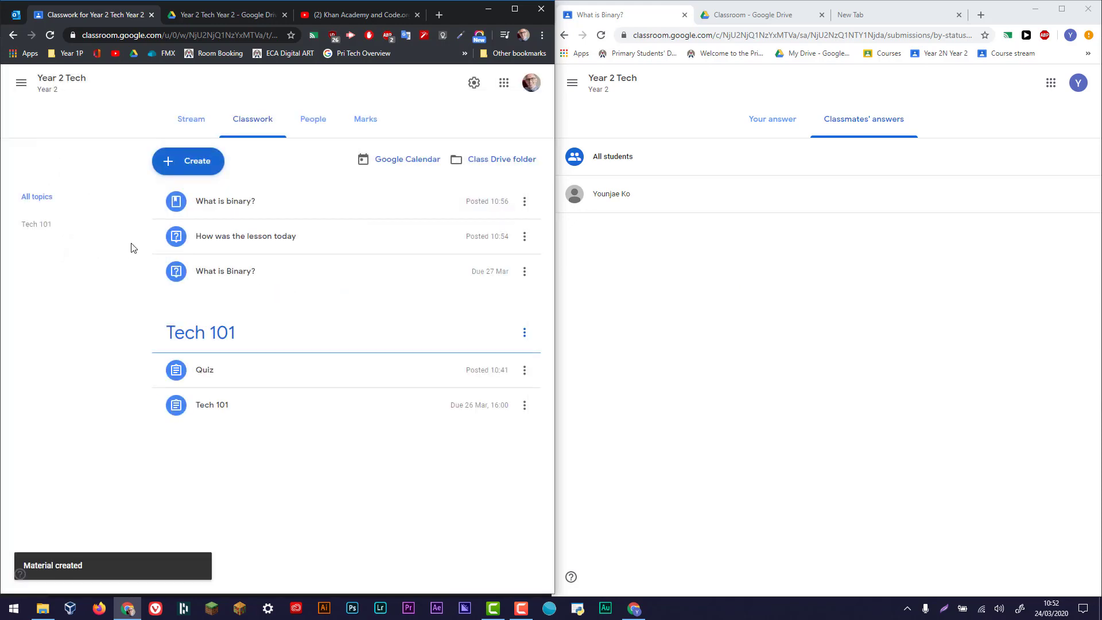
Step: Start reusing an existing post and choose Year 2 Tech as the source class
click(191, 164)
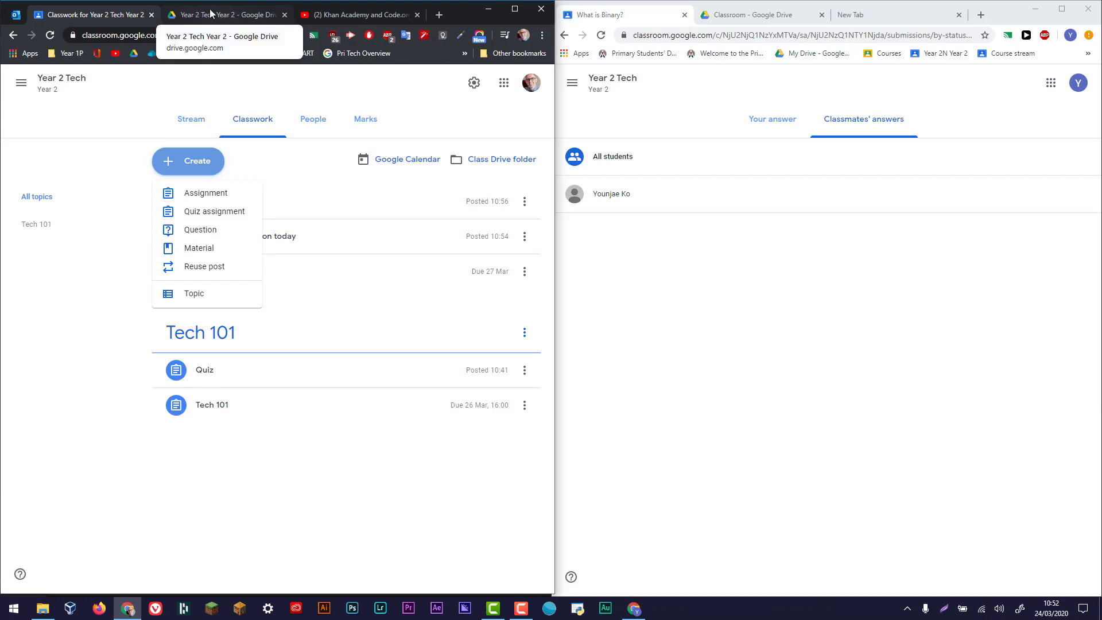
click(218, 275)
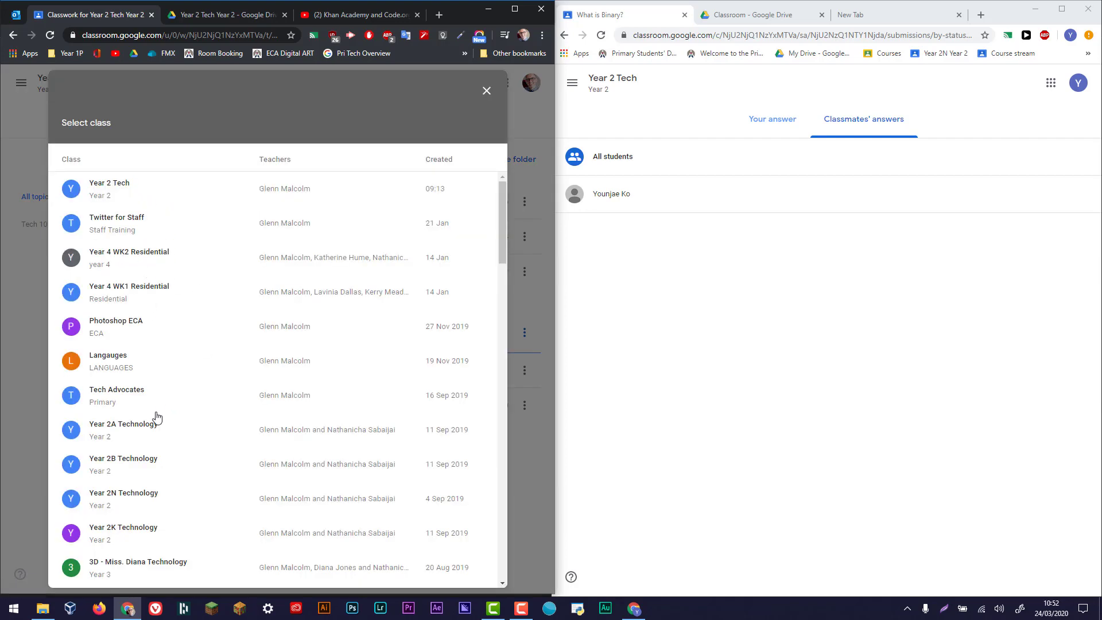
scroll(166, 364, down, 4)
scroll(155, 332, up, 4)
click(101, 189)
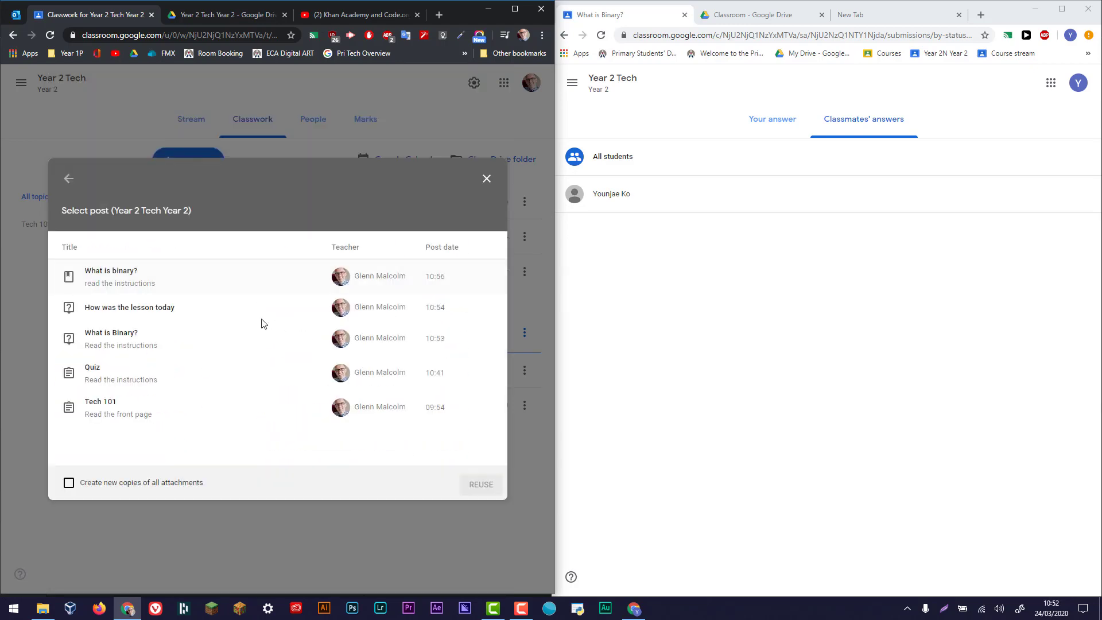
Step: Reuse the Tech 101 assignment, creating new copies of all its attachments
click(125, 410)
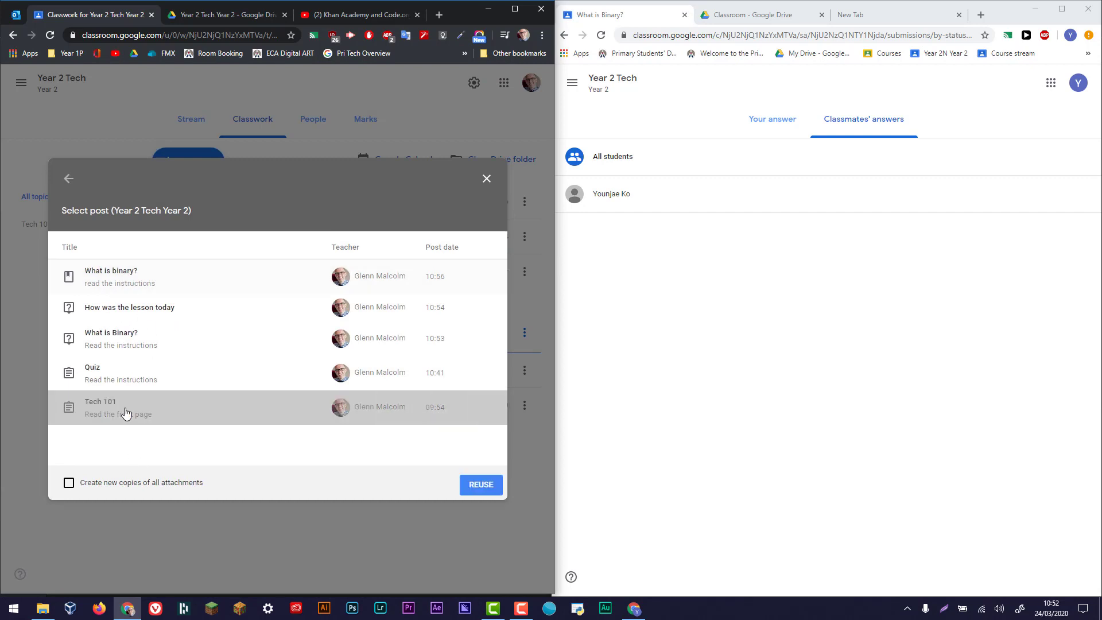
click(175, 487)
click(120, 486)
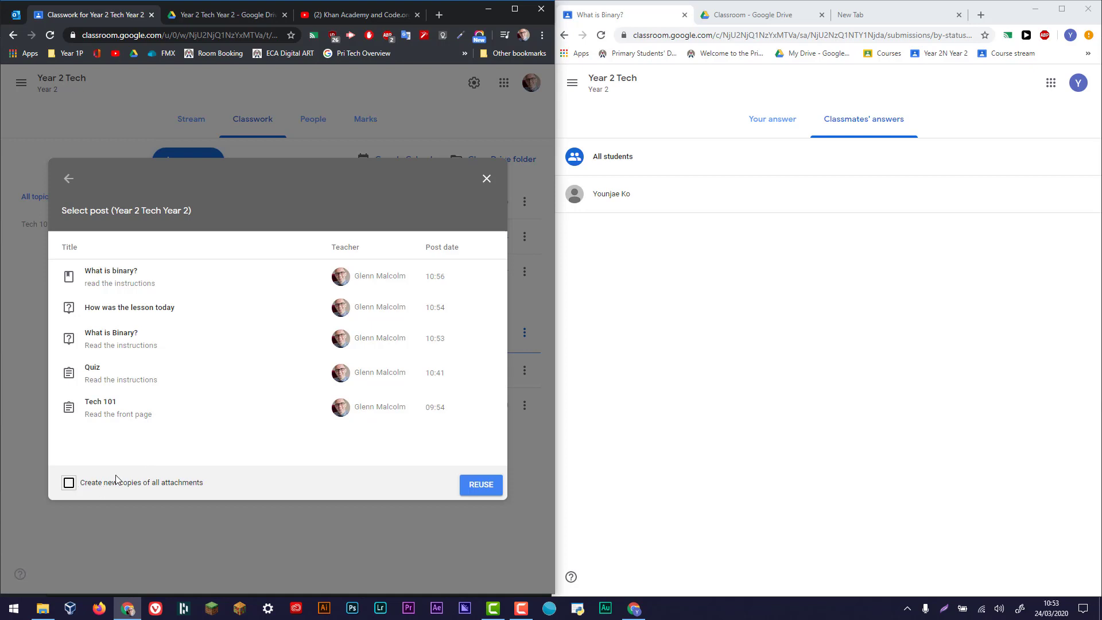
click(128, 489)
click(481, 485)
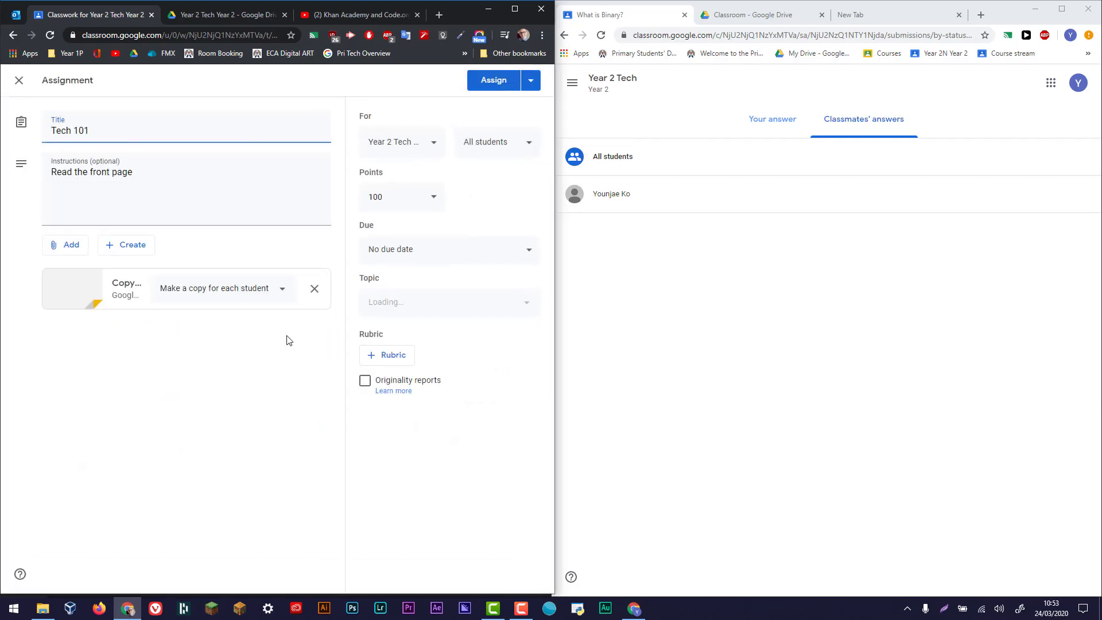
Step: Add the Year 2A, Year 2B and Year 2N Technology classes as recipients of the Tech 101 assignment
click(432, 139)
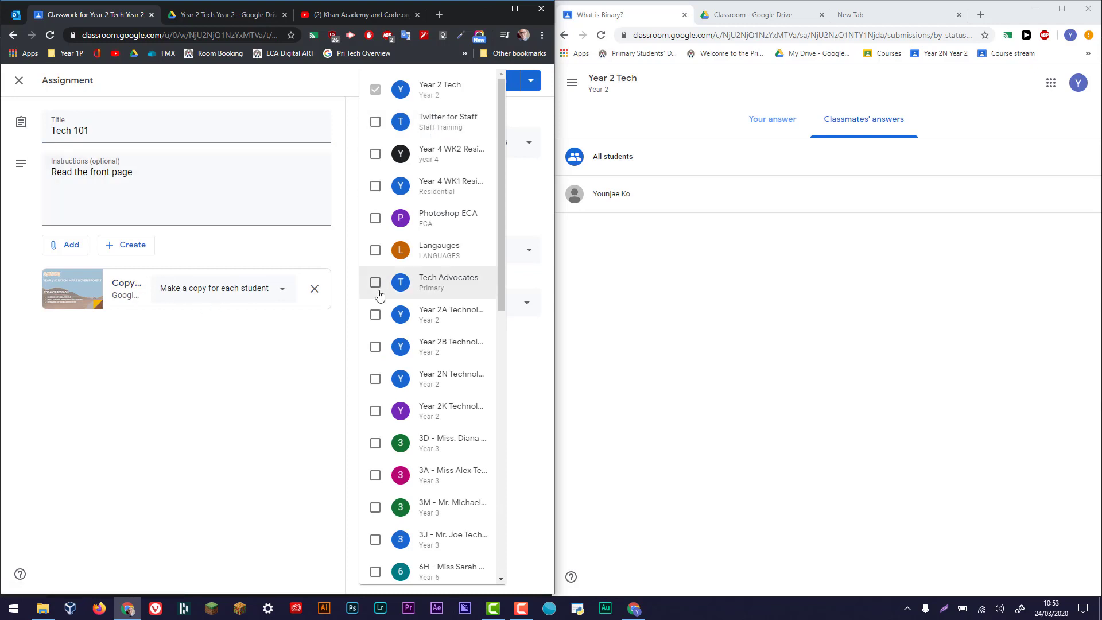
click(374, 314)
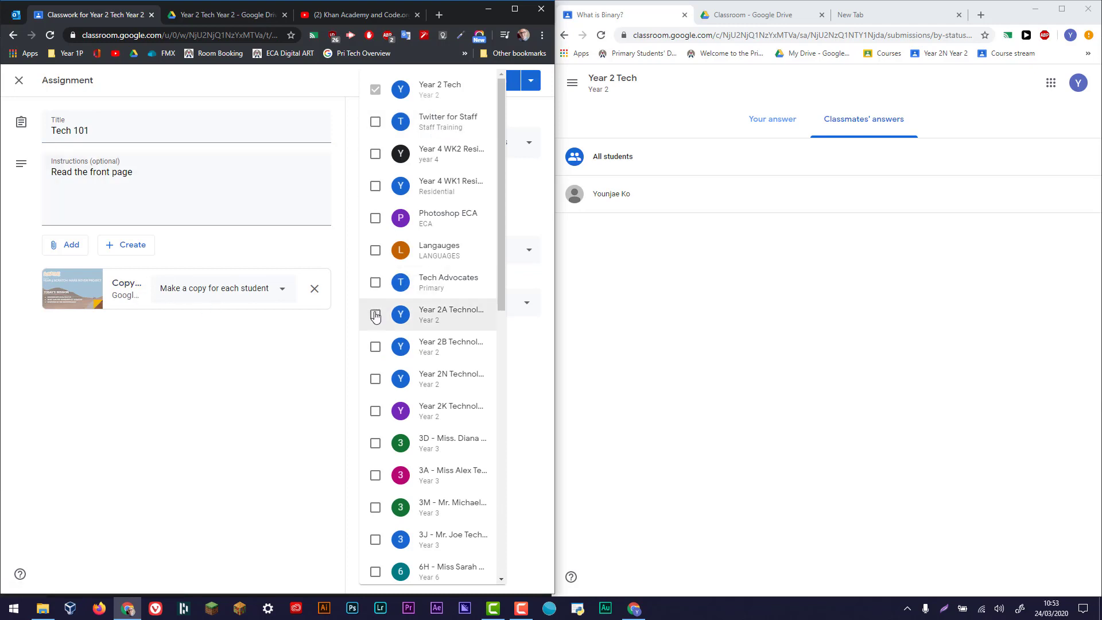
click(379, 345)
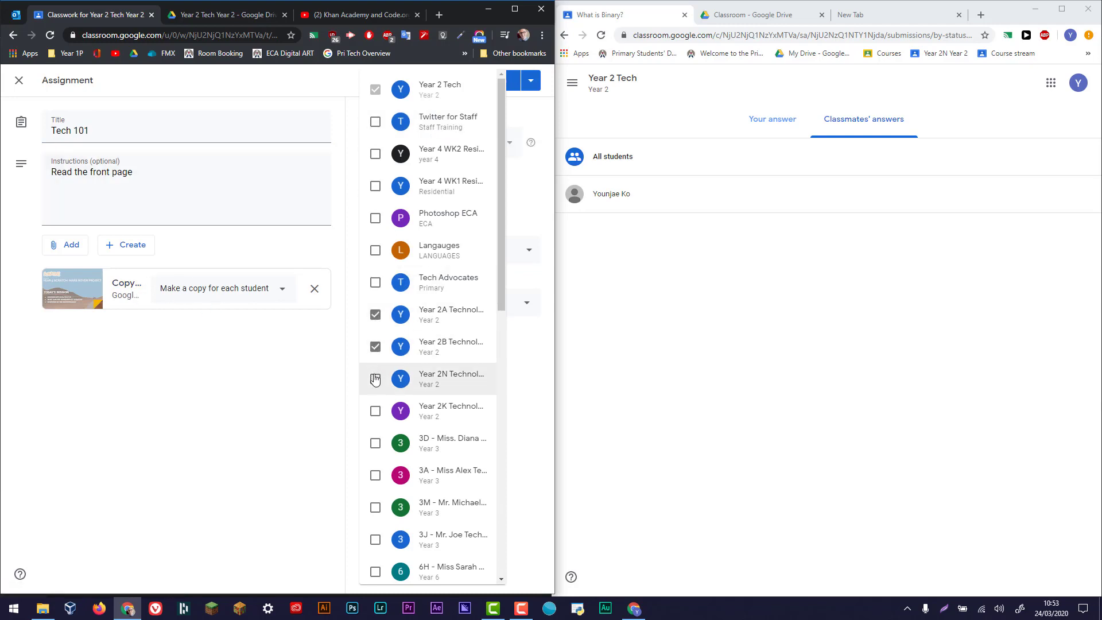
click(374, 378)
click(298, 401)
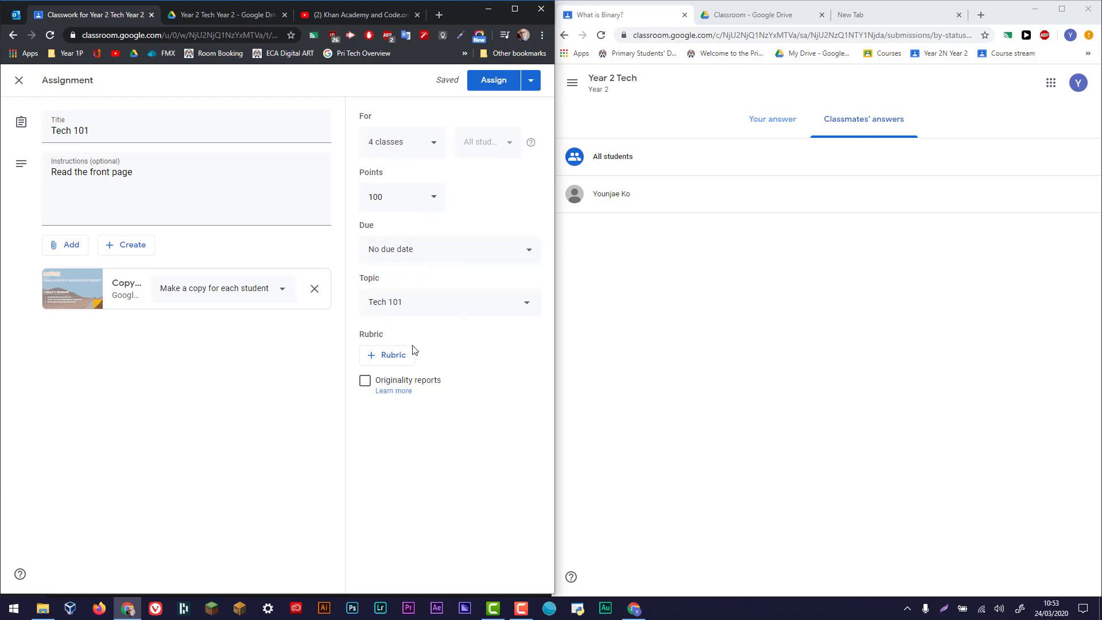
Step: Try to create and save a rubric without a criterion title for the assignment, and discard it
click(392, 355)
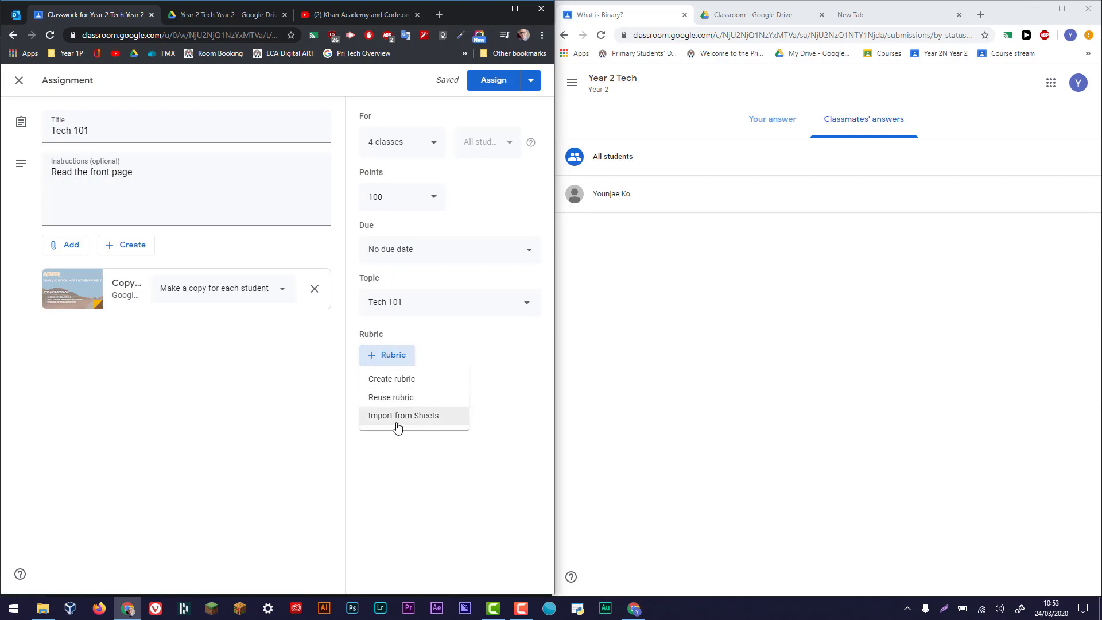
click(401, 382)
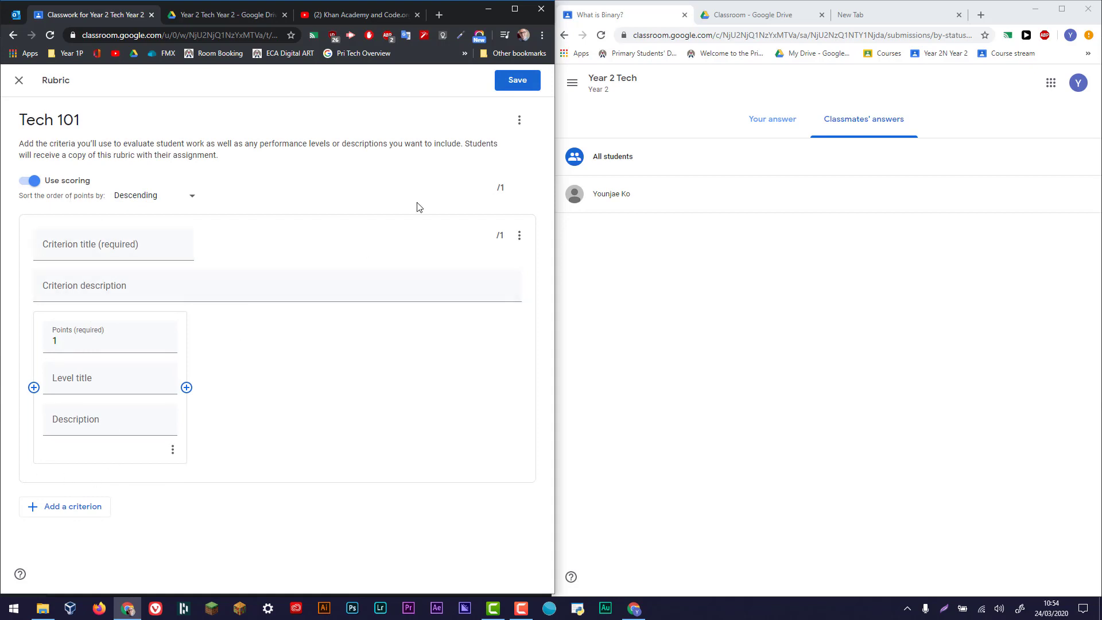
click(519, 81)
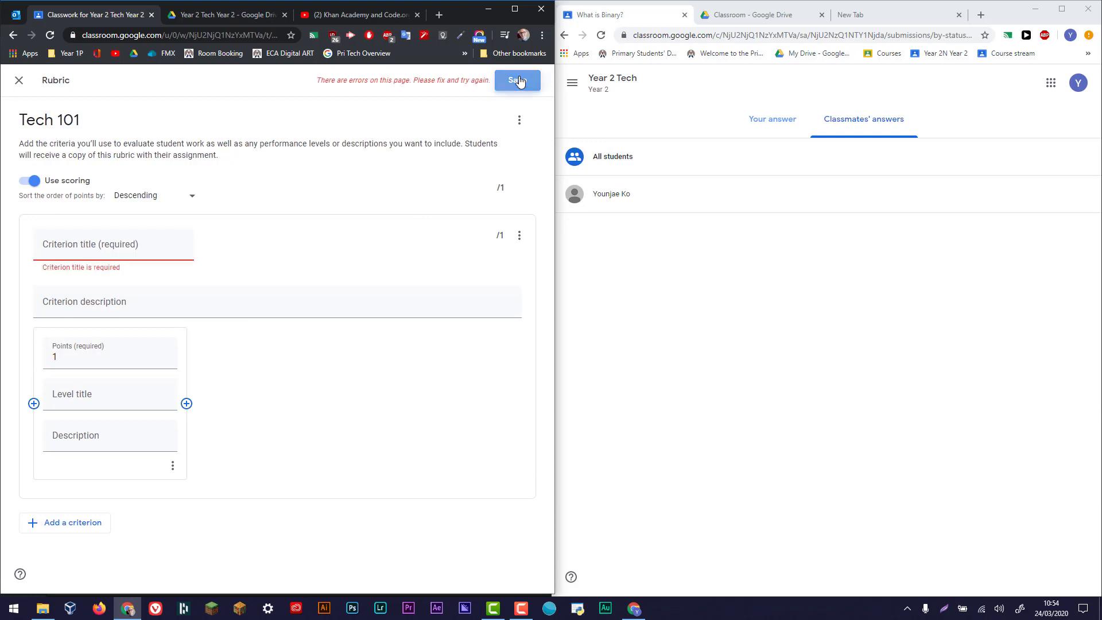
click(19, 81)
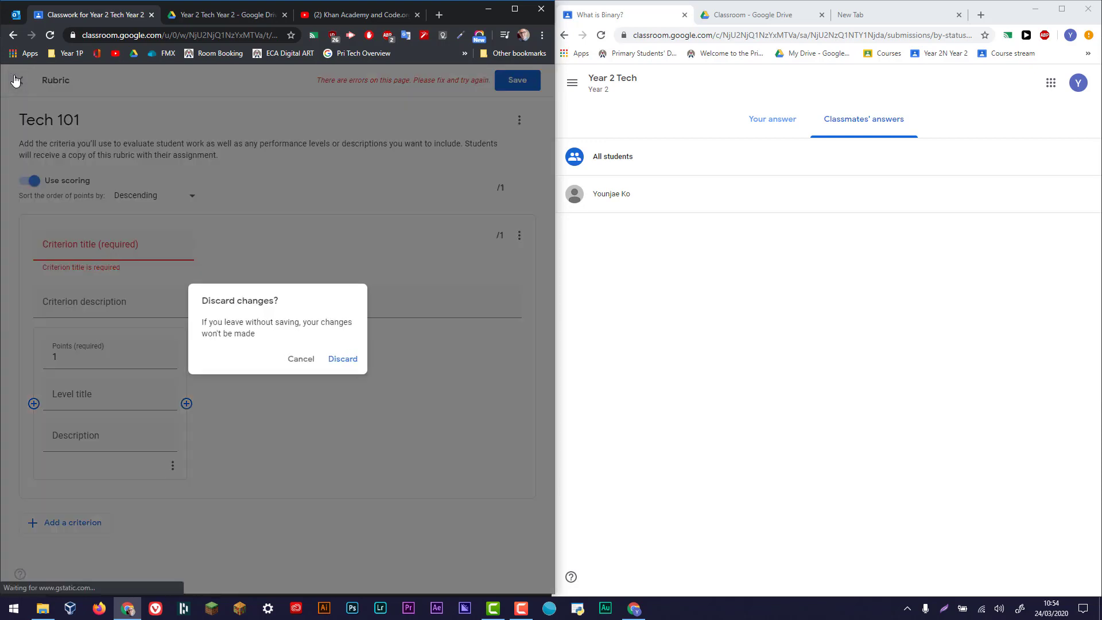
click(343, 360)
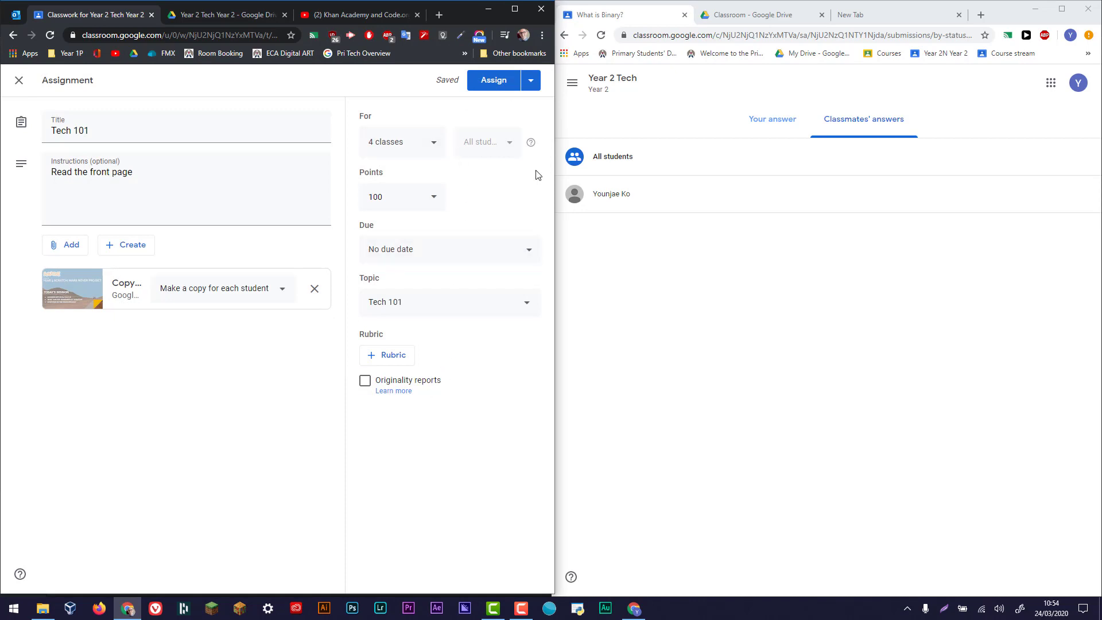
Step: Remove the Year 2A, Year 2B and Year 2N Technology classes from the recipients, and assign Tech 101 to all students in Year 2 Tech
click(440, 148)
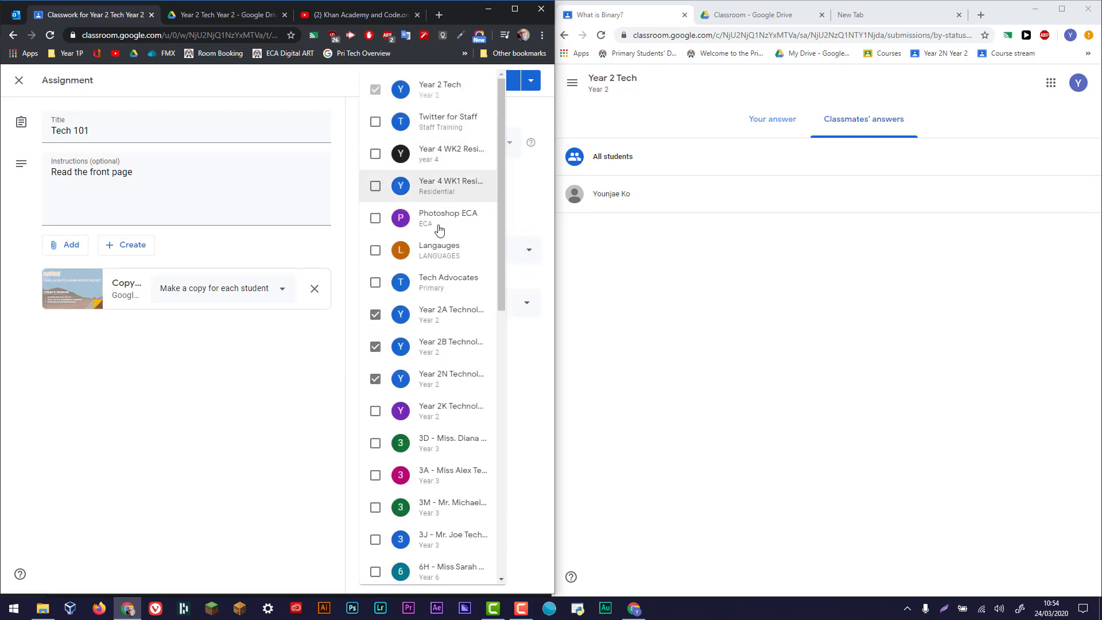
click(375, 314)
click(375, 347)
click(375, 379)
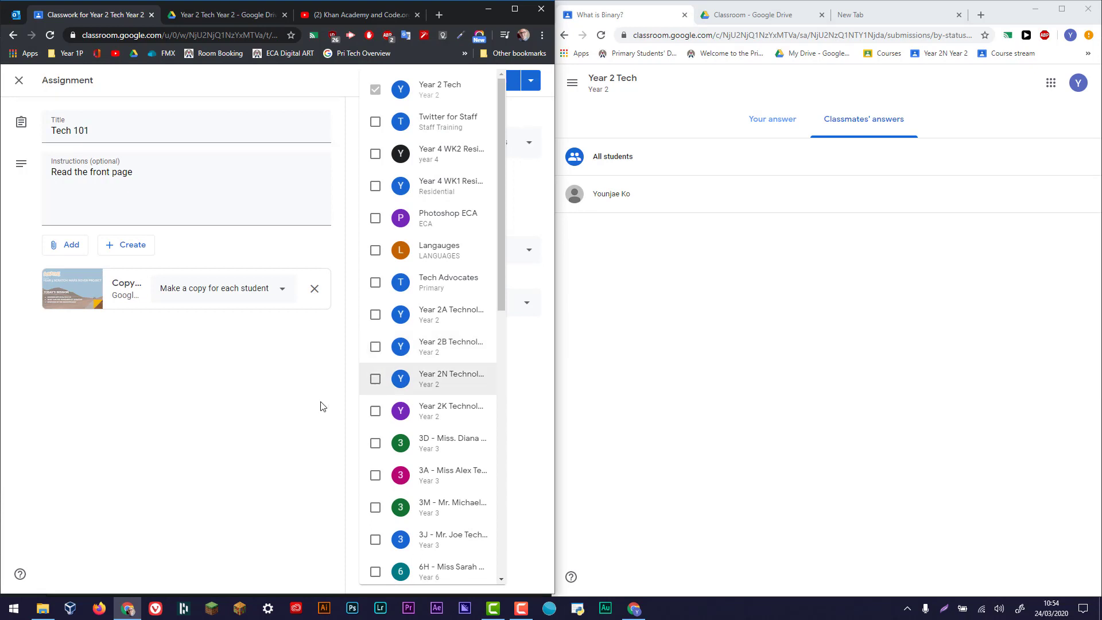
click(319, 406)
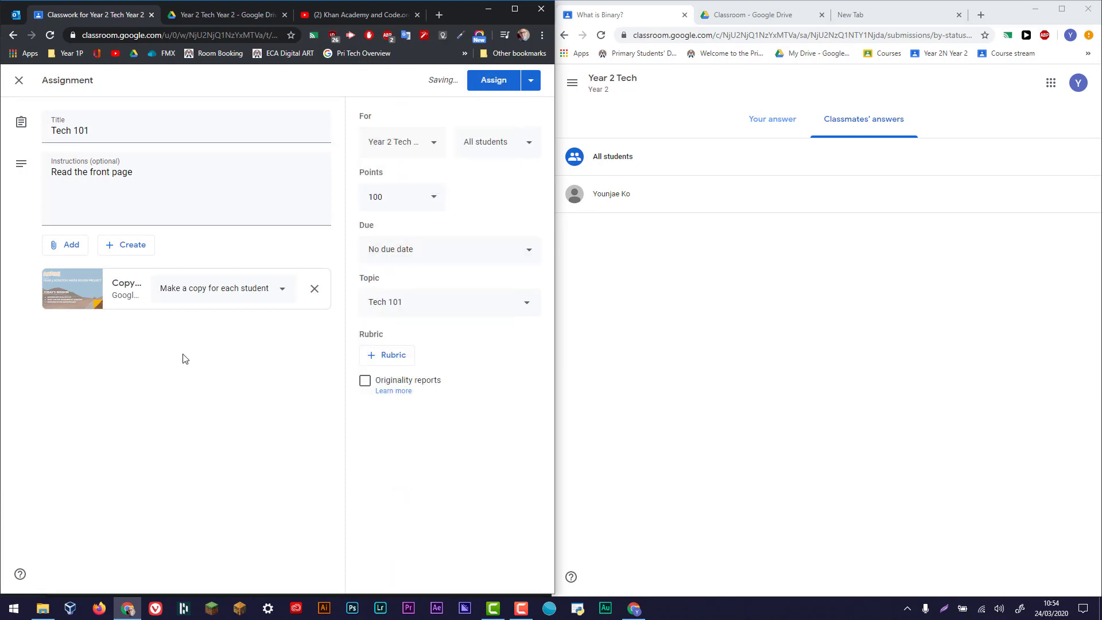
click(499, 90)
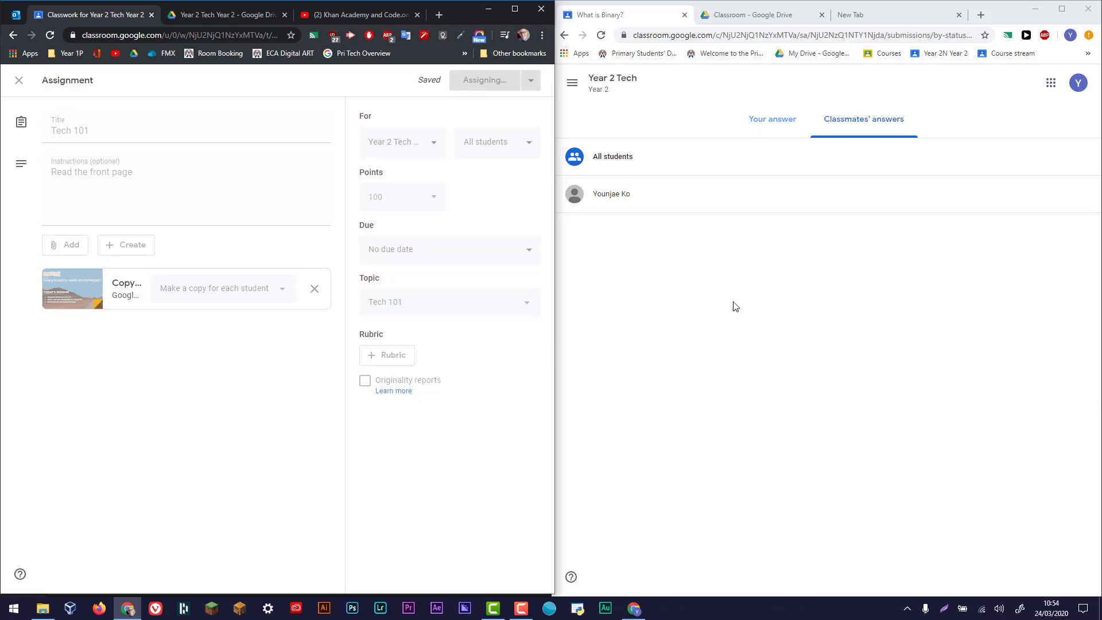
Step: Check the reused Tech 101 assignment in the student's classwork and in the teacher's class stream
click(612, 90)
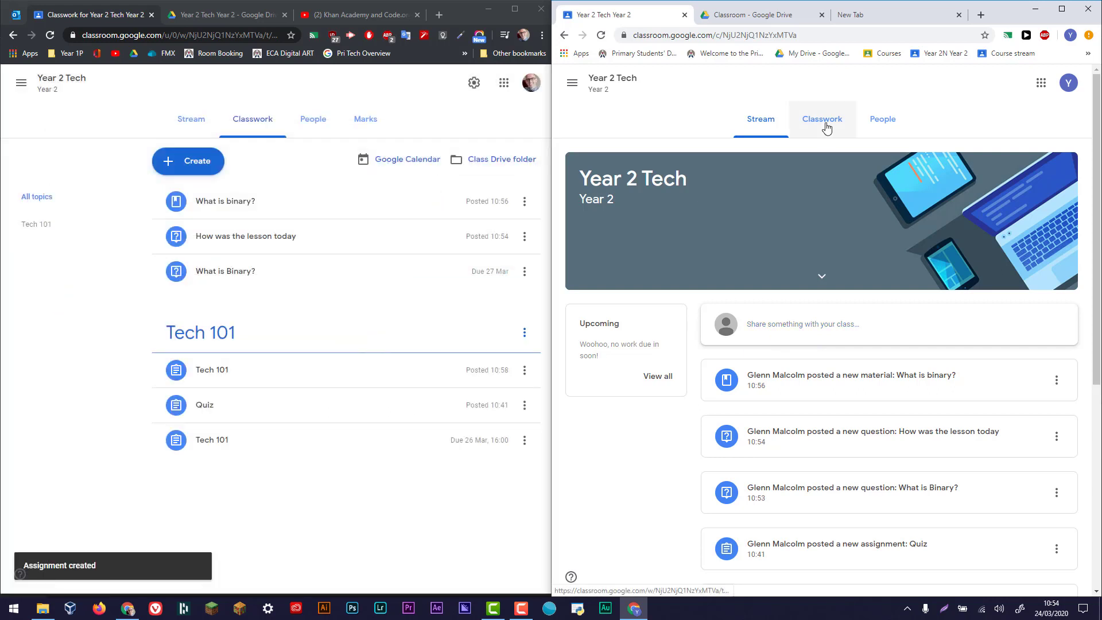
click(826, 125)
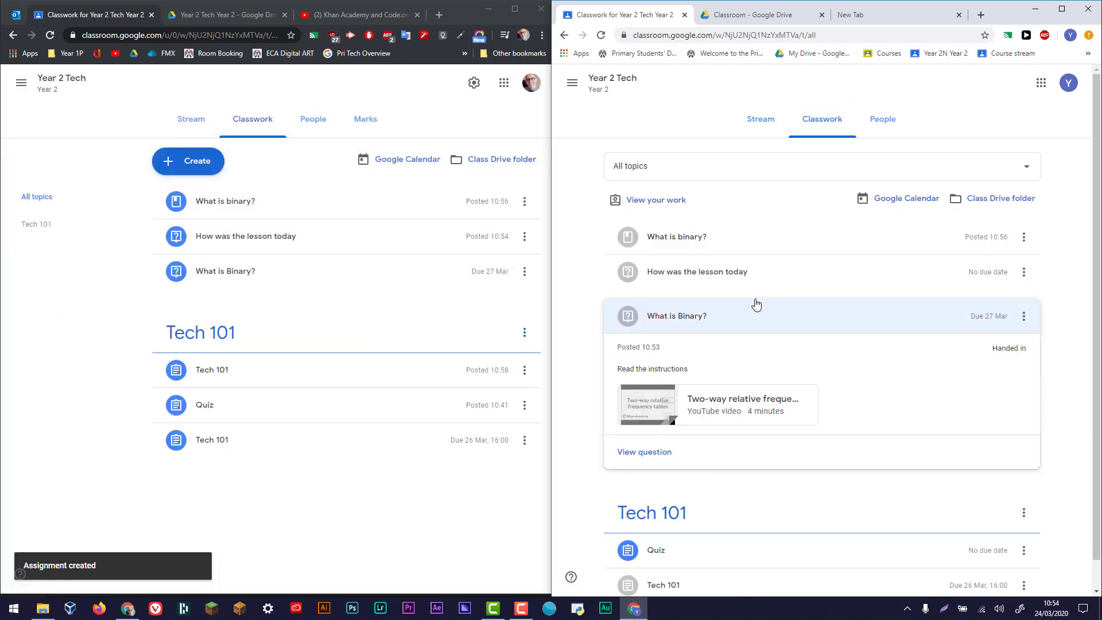
scroll(756, 304, up, 1)
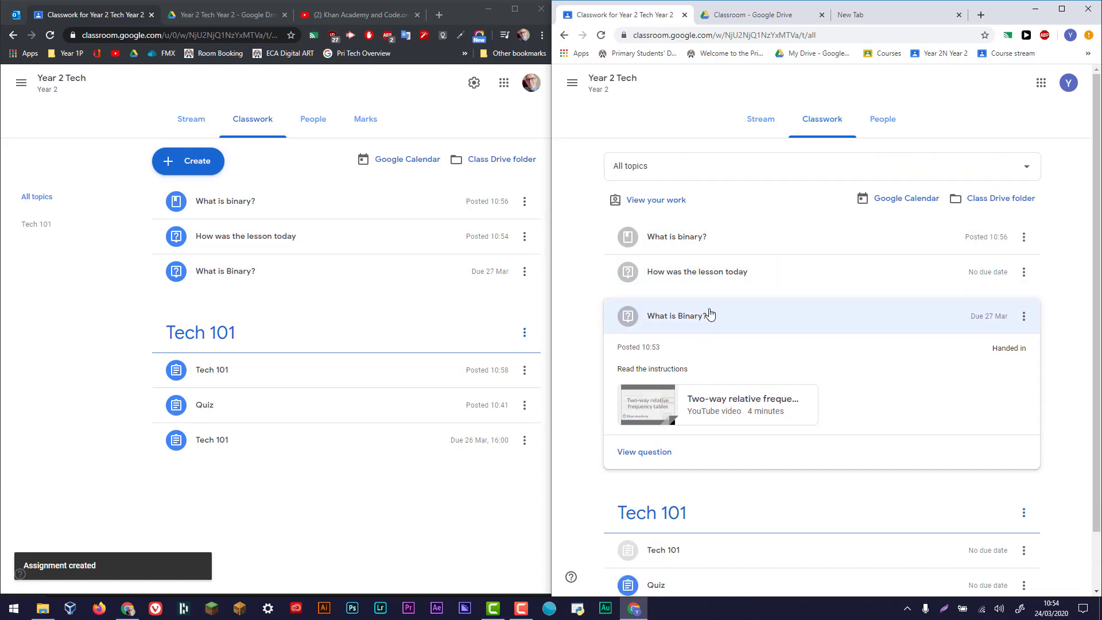
scroll(710, 313, down, 1)
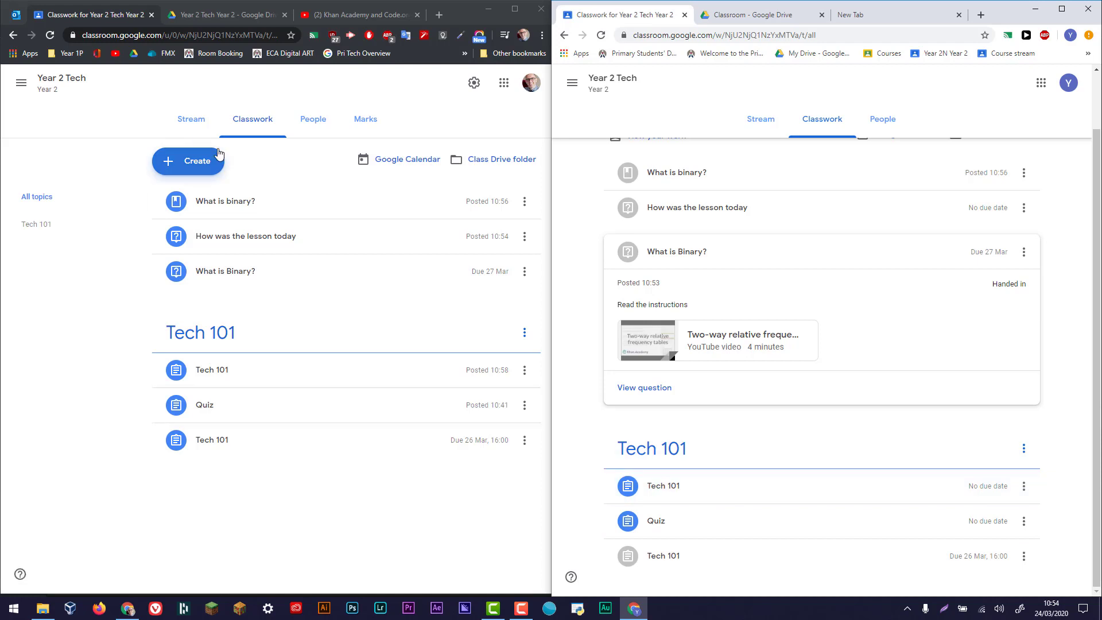
click(187, 119)
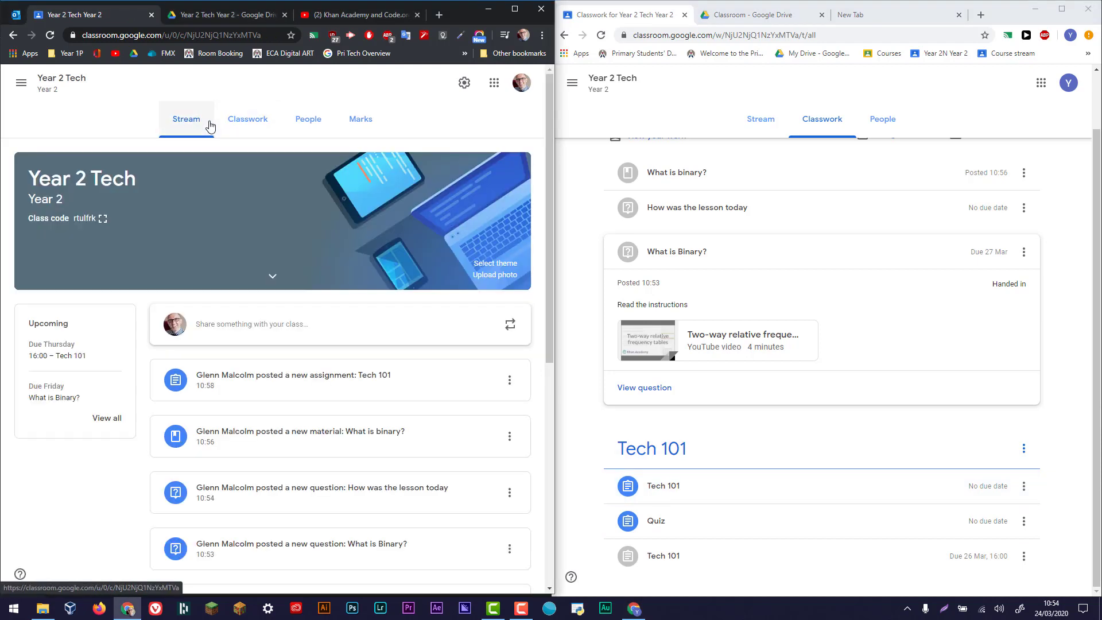
Step: Add a new topic named Tech 102 to the teacher's classwork in Year 2 Tech
click(238, 132)
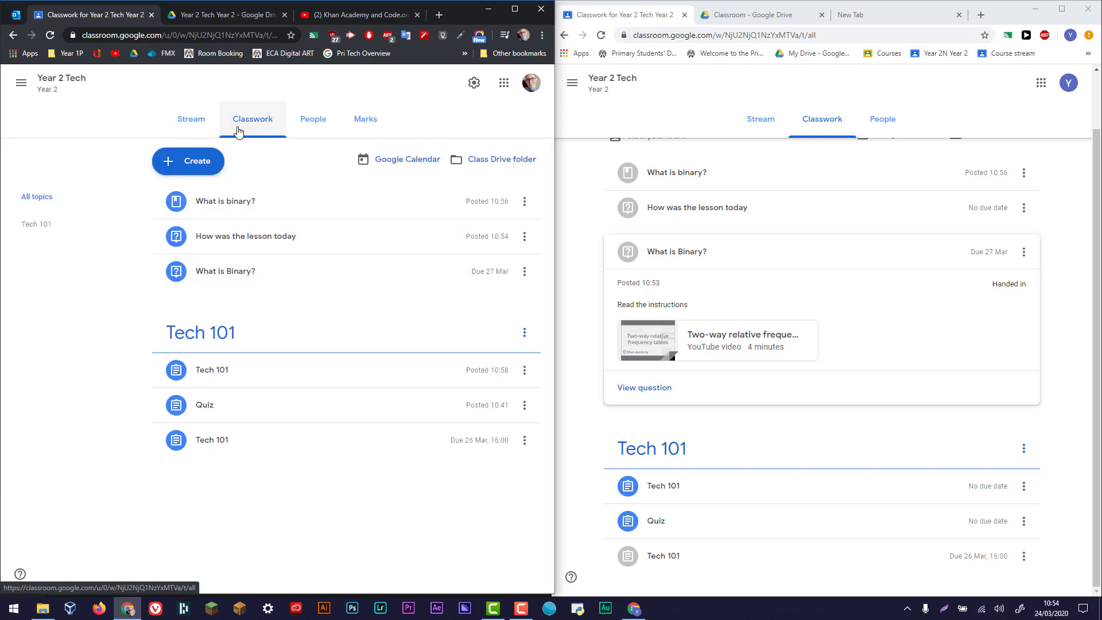
click(203, 167)
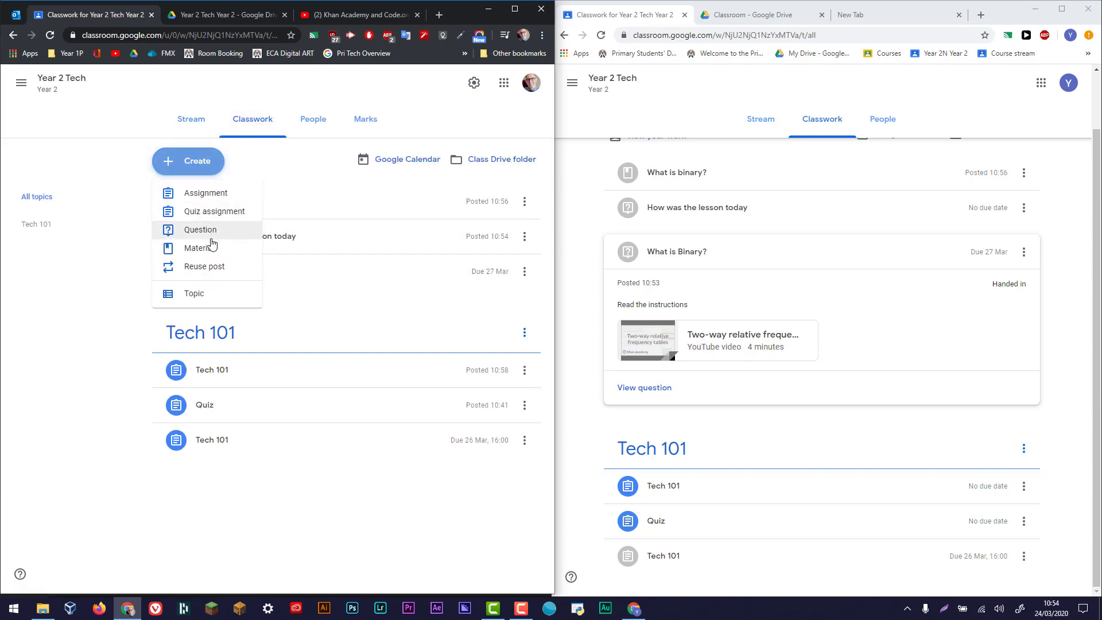
click(195, 293)
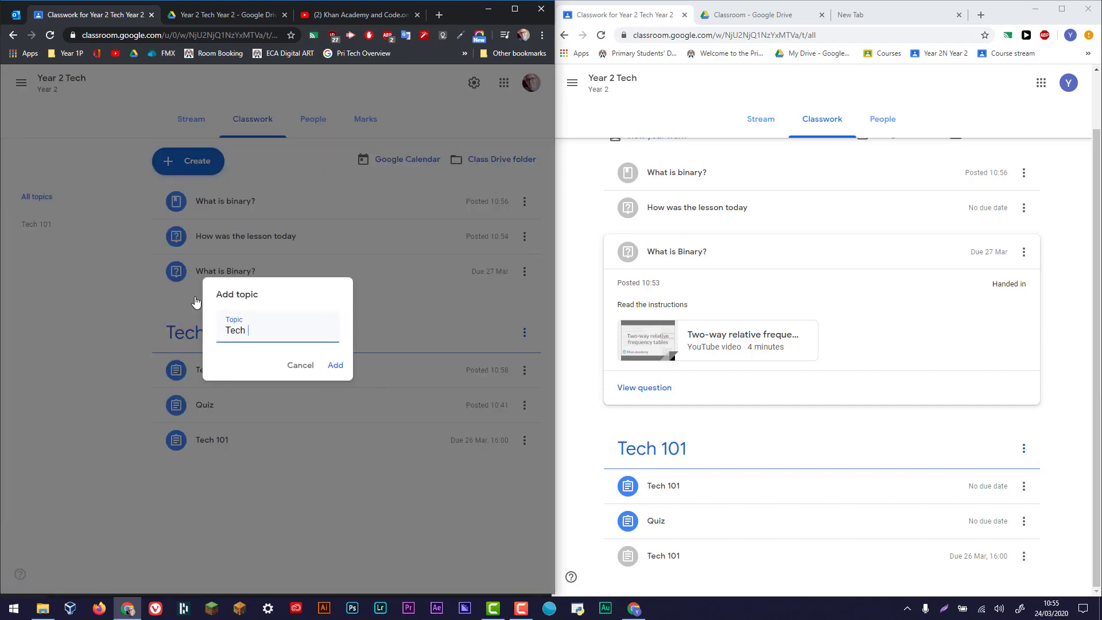
click(335, 365)
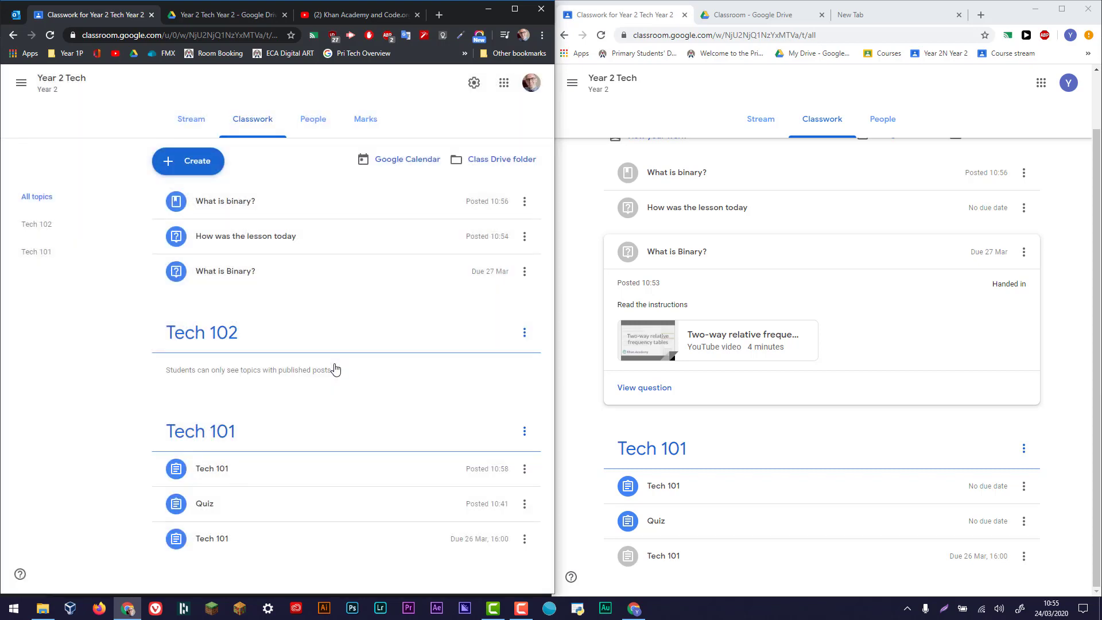
click(519, 607)
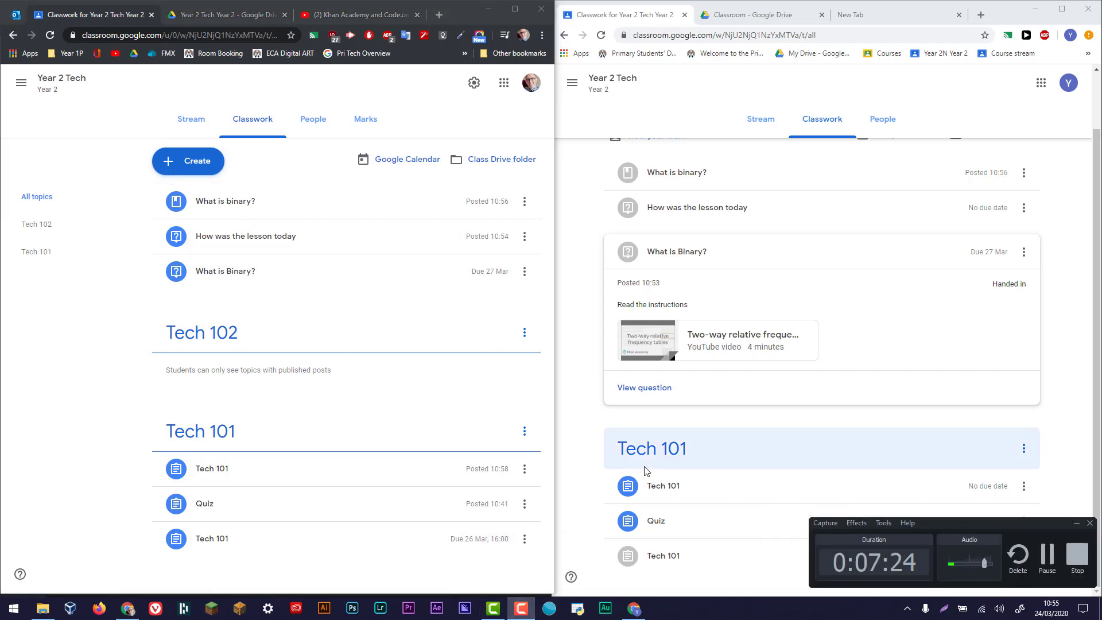